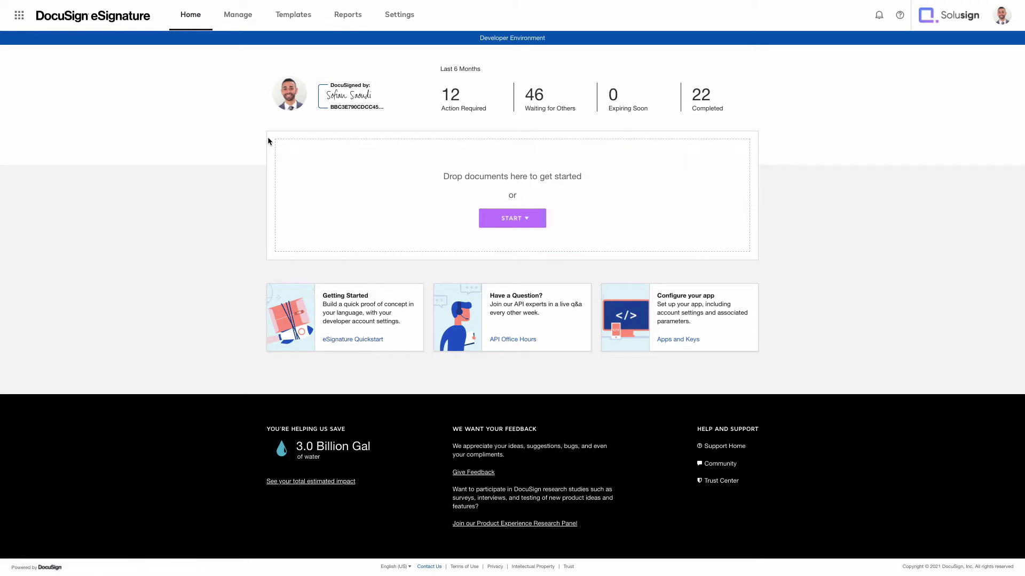
# - Open the My Templates list and view the options for creating a new template
pyautogui.click(288, 17)
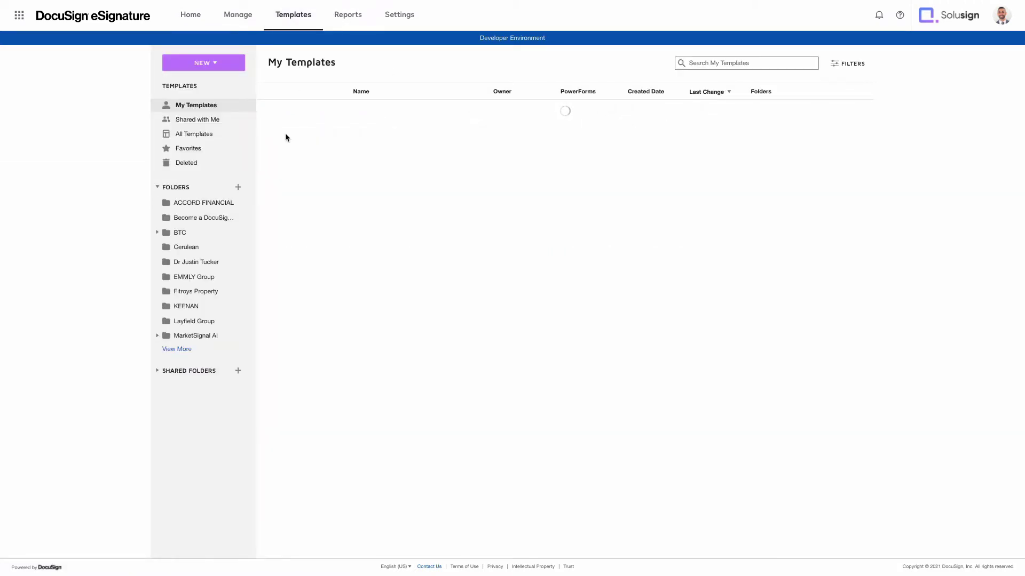
pyautogui.click(207, 64)
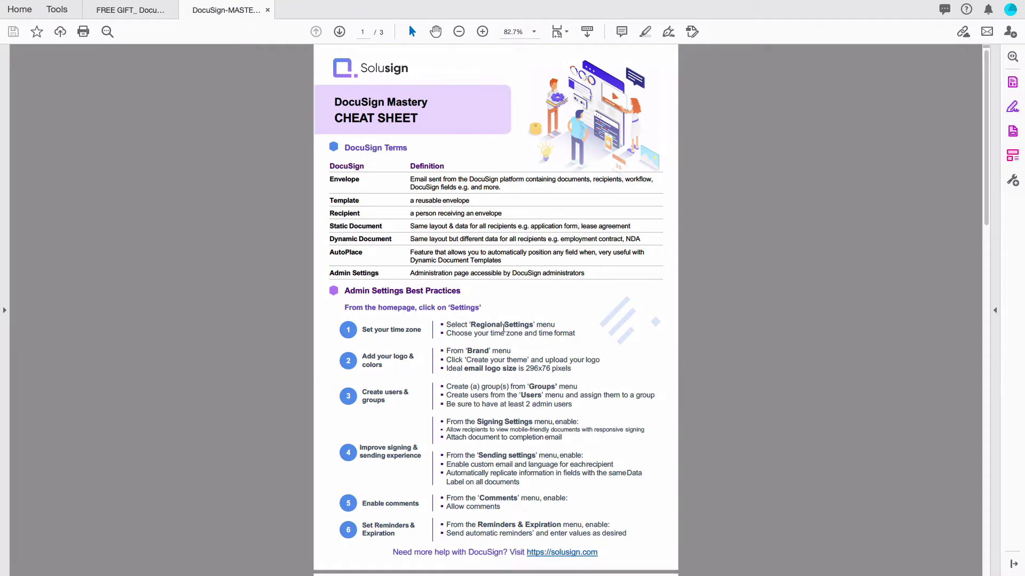
# - Scroll through the pages of the DocuSign Mastery cheat sheet PDF
pyautogui.scroll(-2, 504, 327)
pyautogui.scroll(-3, 503, 327)
pyautogui.scroll(4, 504, 328)
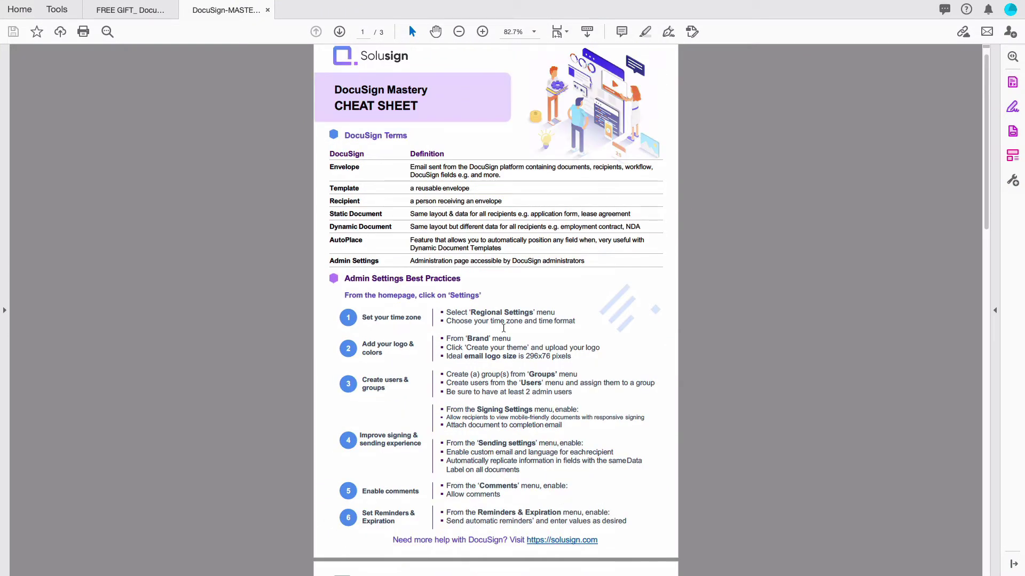
pyautogui.scroll(-10, 503, 327)
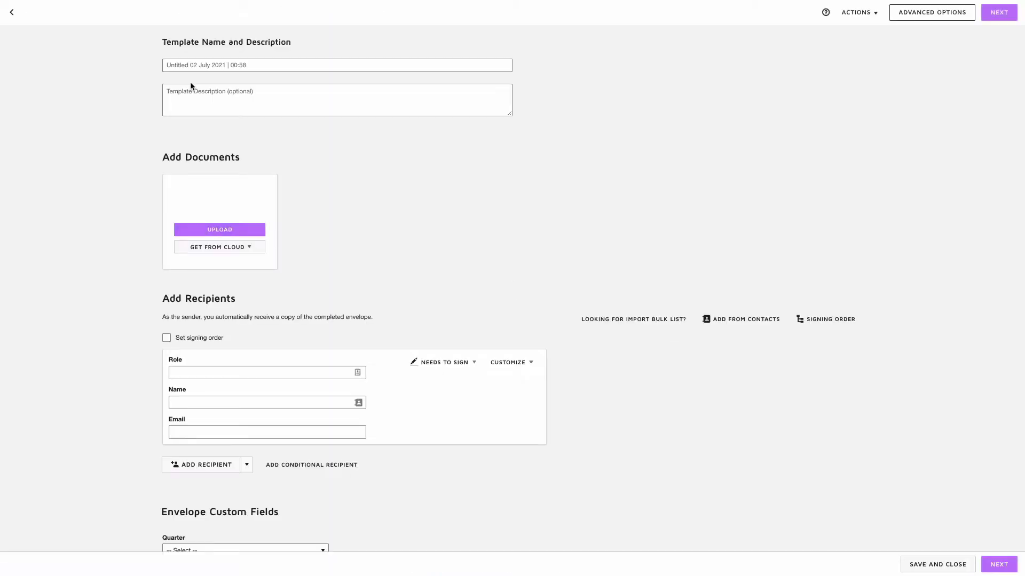
# - Name the new template NDA and upload NDA template.pdf as its document
pyautogui.click(234, 65)
pyautogui.write('NDA')
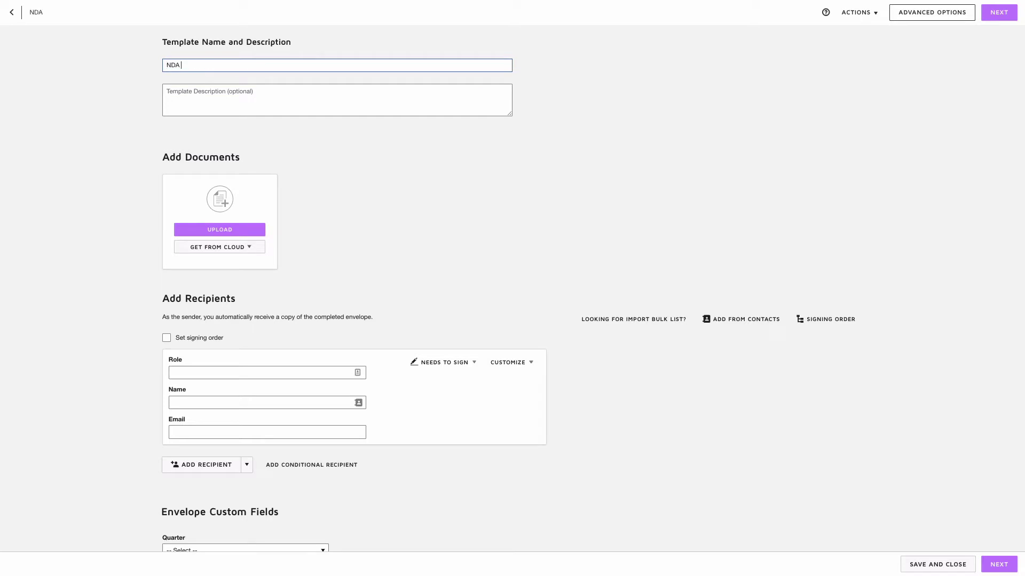
pyautogui.click(237, 235)
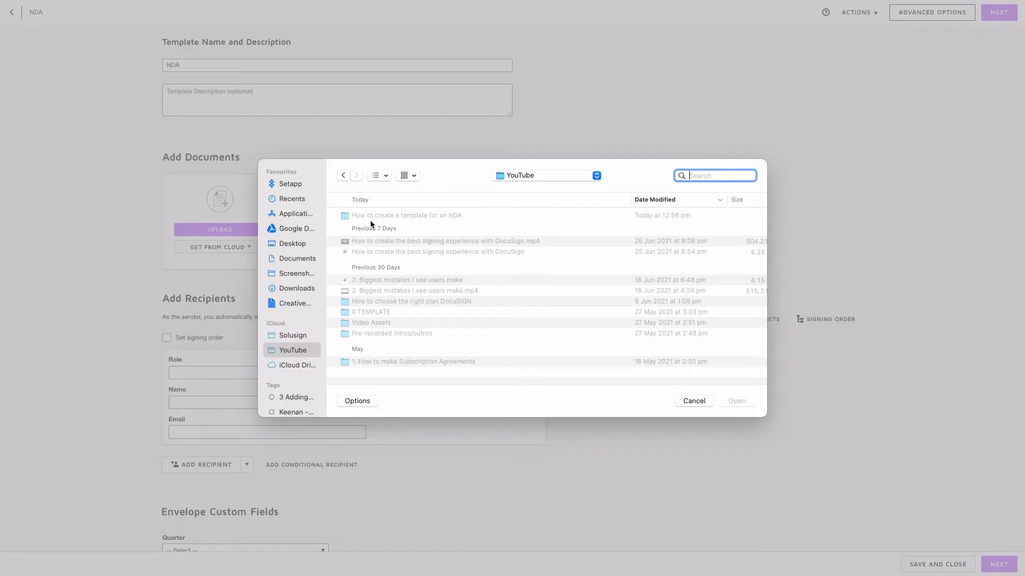
pyautogui.doubleClick(365, 214)
pyautogui.click(366, 218)
pyautogui.doubleClick(365, 217)
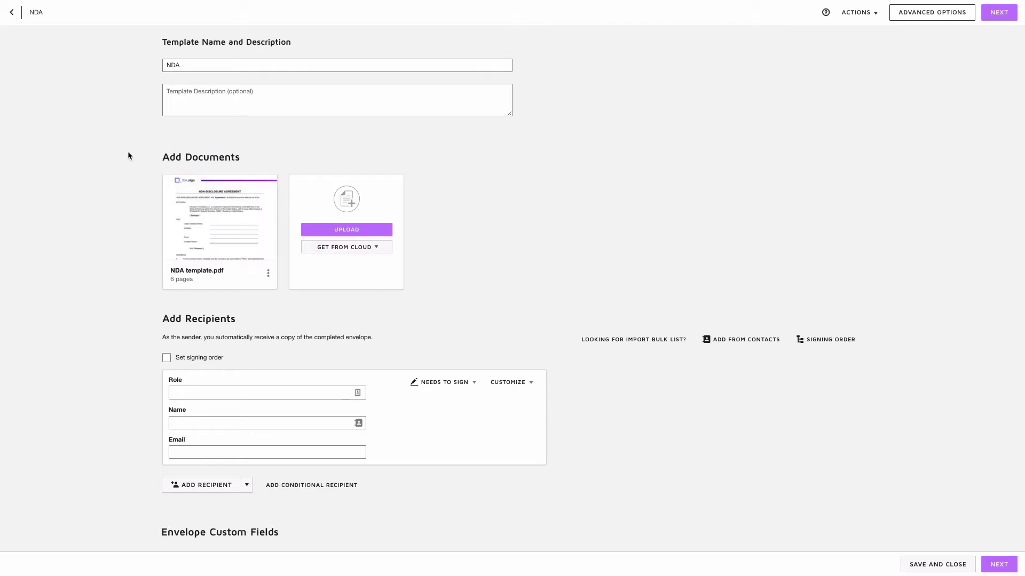
pyautogui.moveTo(228, 250)
pyautogui.scroll(-1, 305, 309)
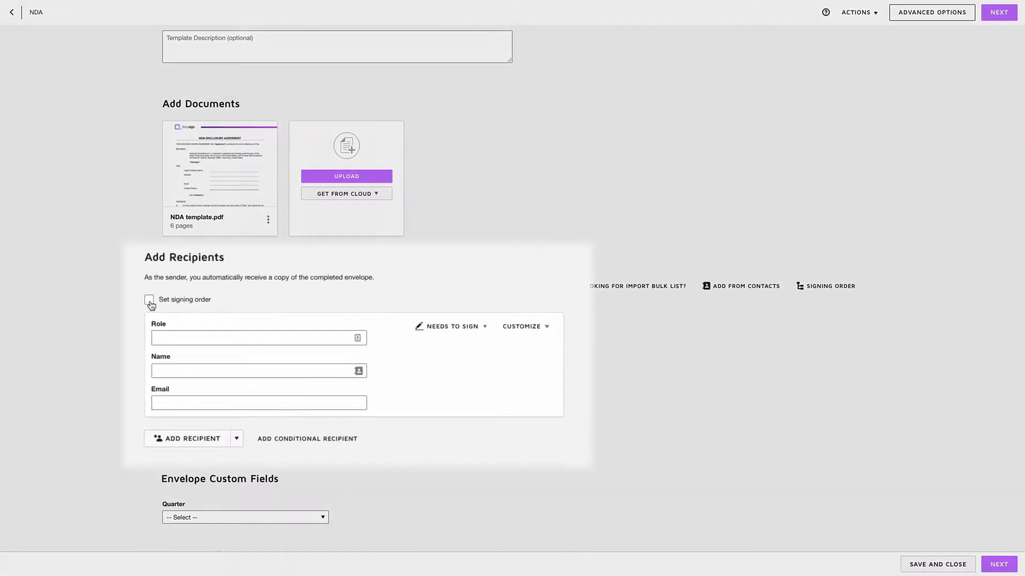
# - Turn on signing order and set recipient 1's role to Receive Party
pyautogui.click(167, 304)
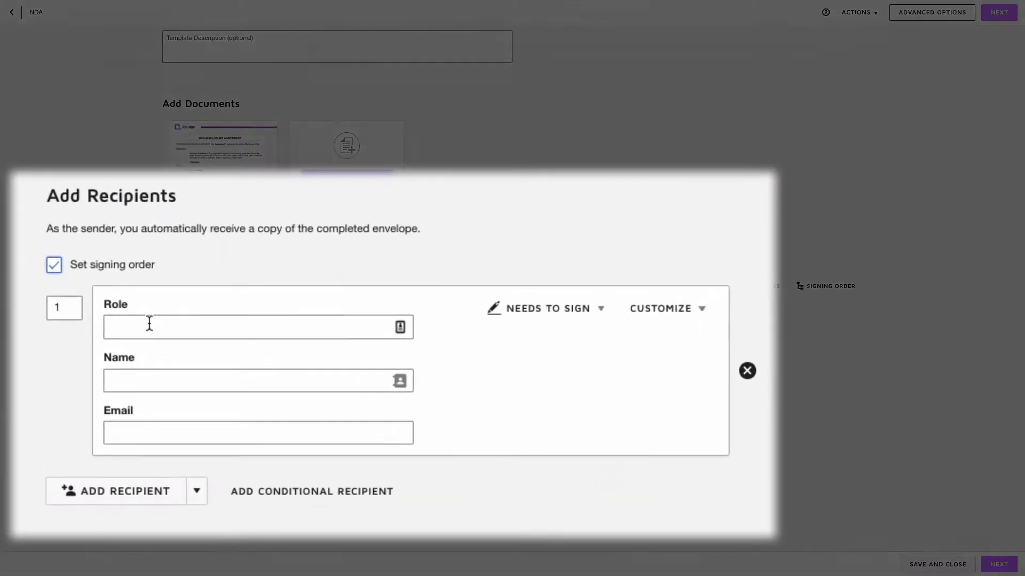
pyautogui.click(149, 323)
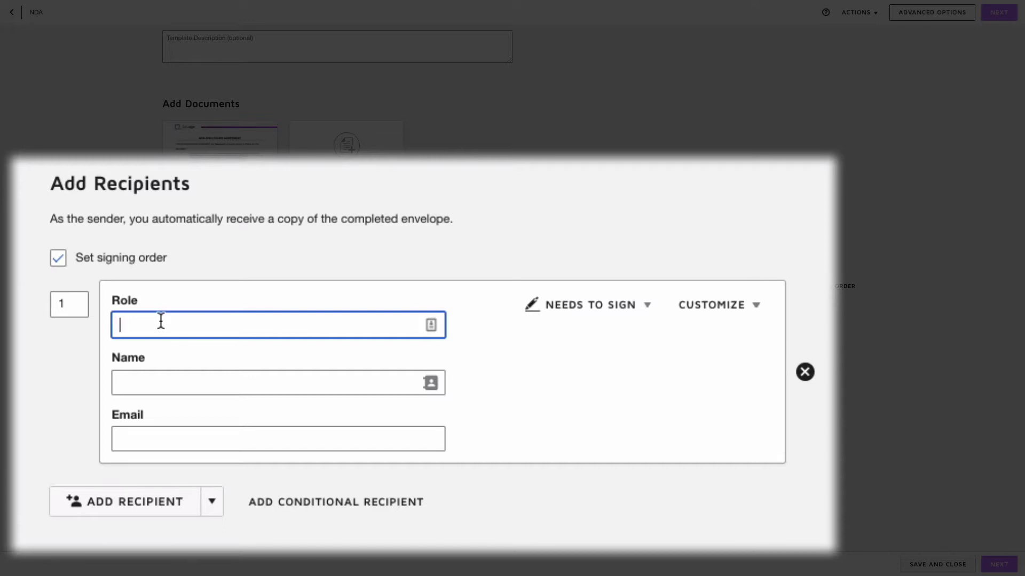
pyautogui.tripleClick(108, 298)
pyautogui.click(127, 297)
pyautogui.write('Receive Party')
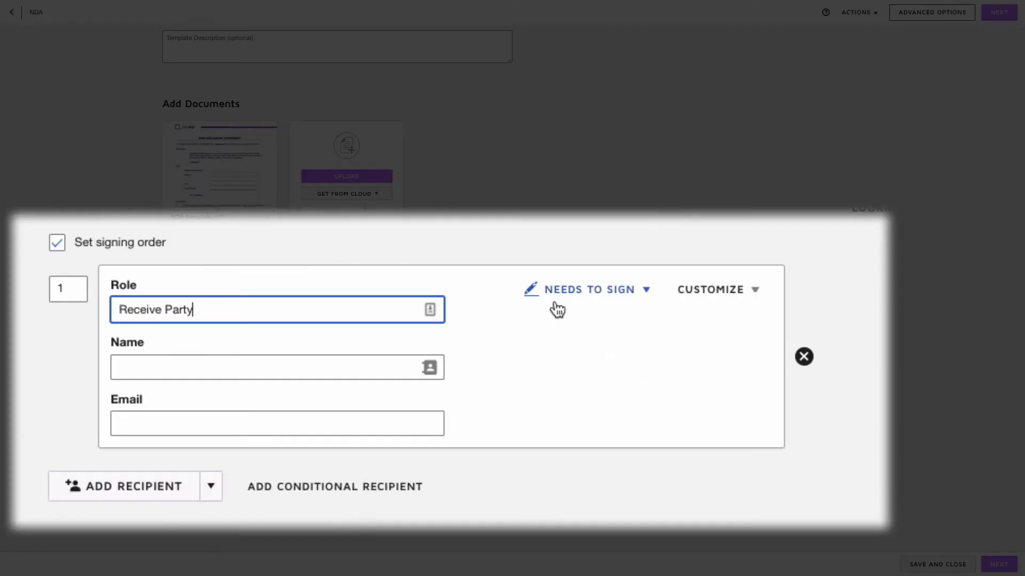
# - Review recipient 1's action types and customisation options, leaving it as Needs to Sign
pyautogui.click(585, 302)
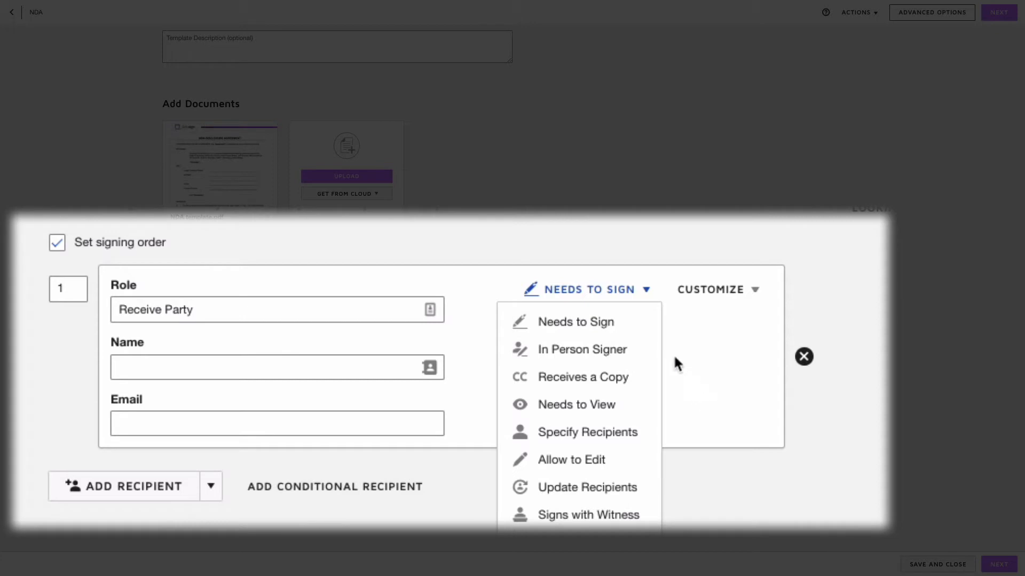
pyautogui.click(406, 221)
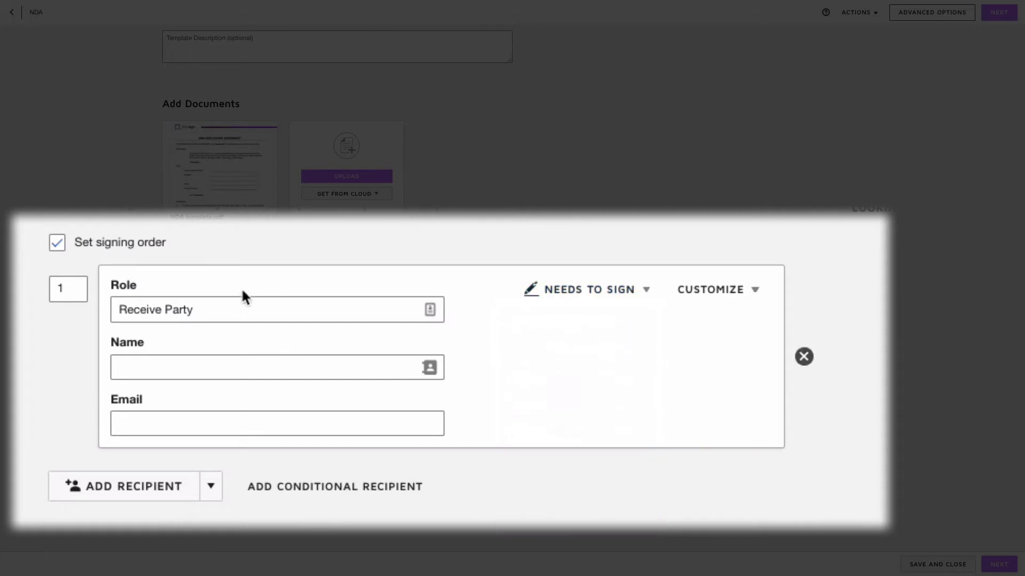
pyautogui.click(604, 302)
pyautogui.click(701, 297)
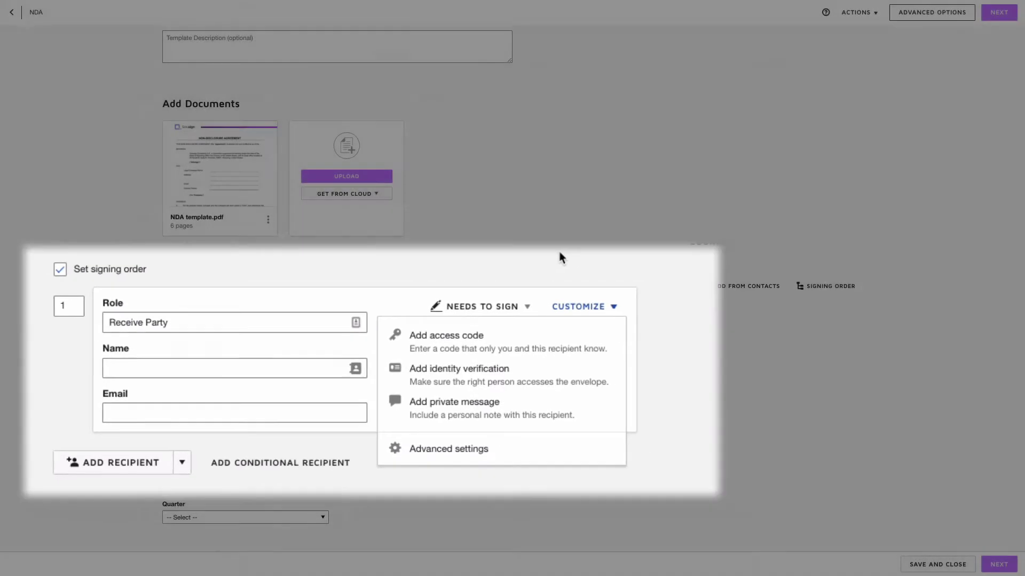
pyautogui.click(275, 393)
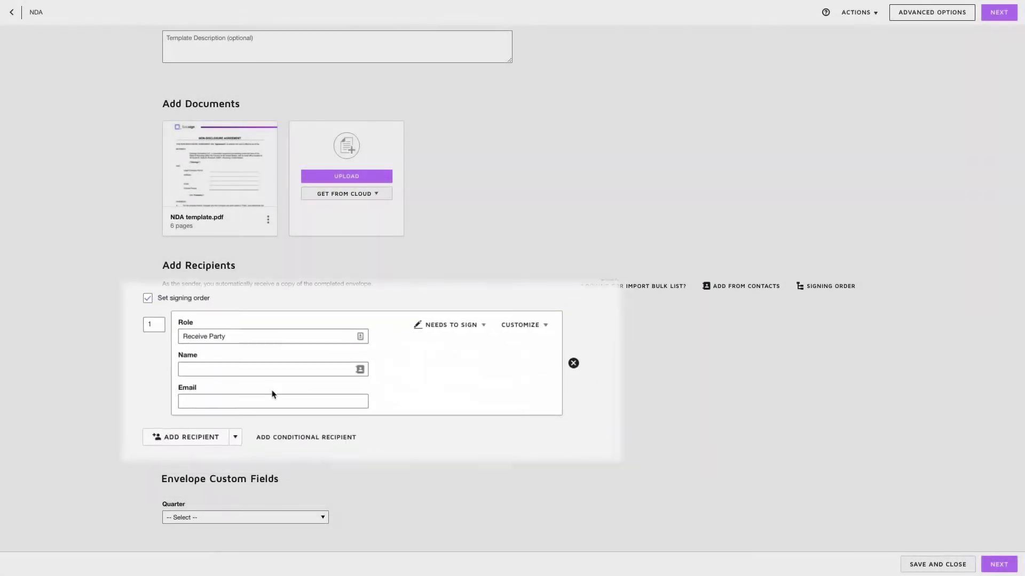
# - Add a second recipient with role VP of Sales, filling name and email from a saved contact
pyautogui.scroll(-1, 278, 392)
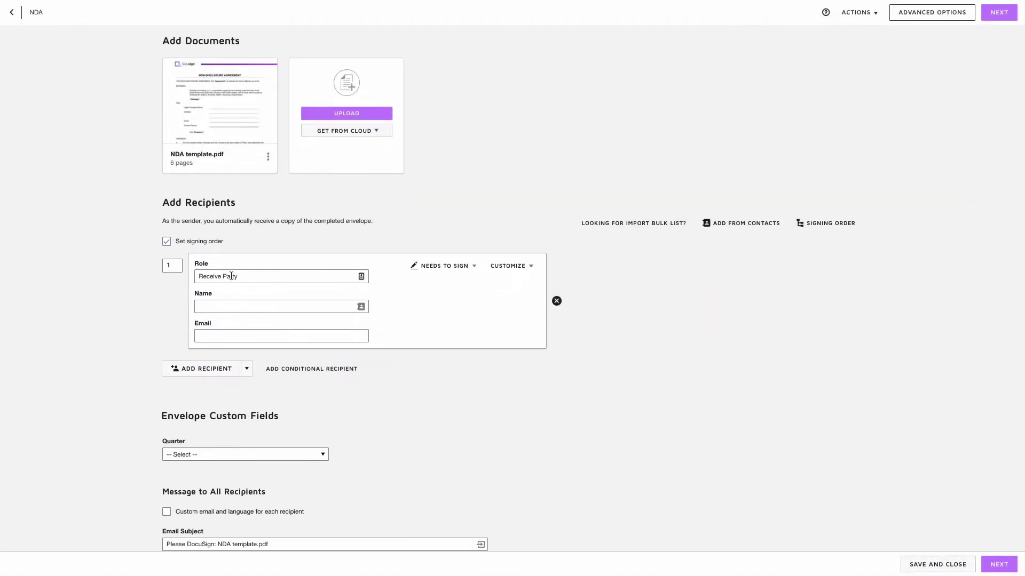
pyautogui.click(167, 263)
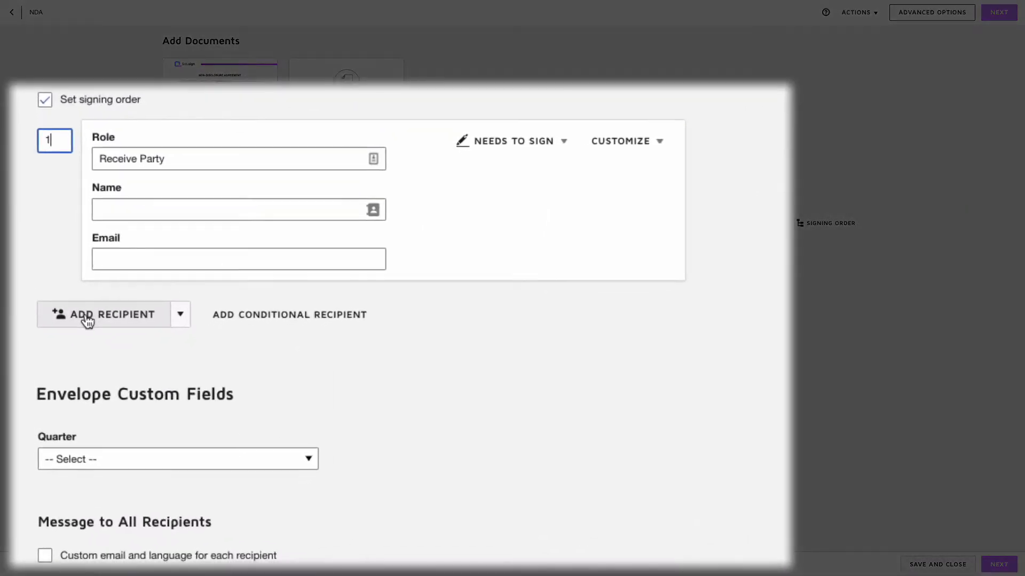
pyautogui.click(132, 368)
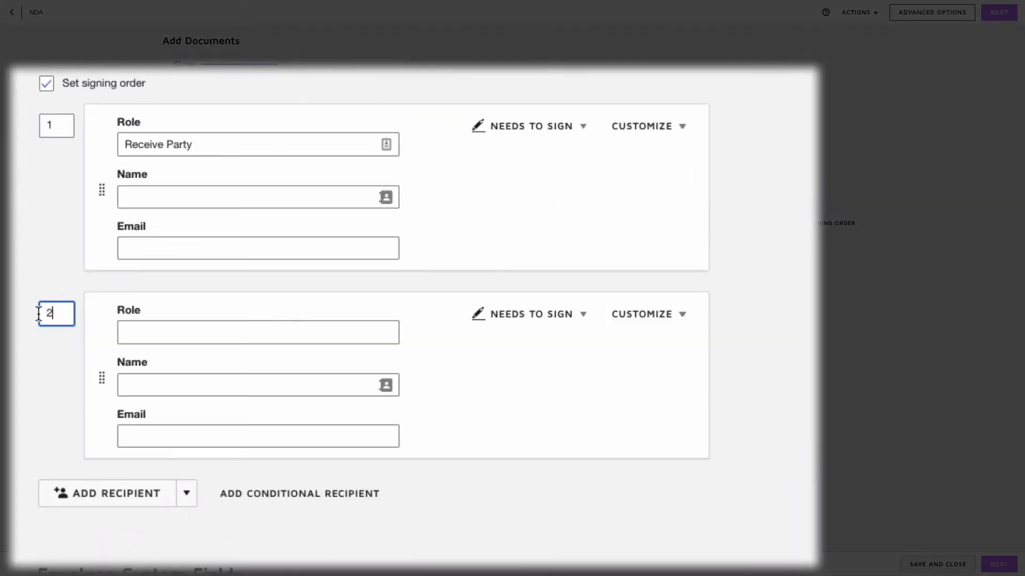
pyautogui.click(179, 335)
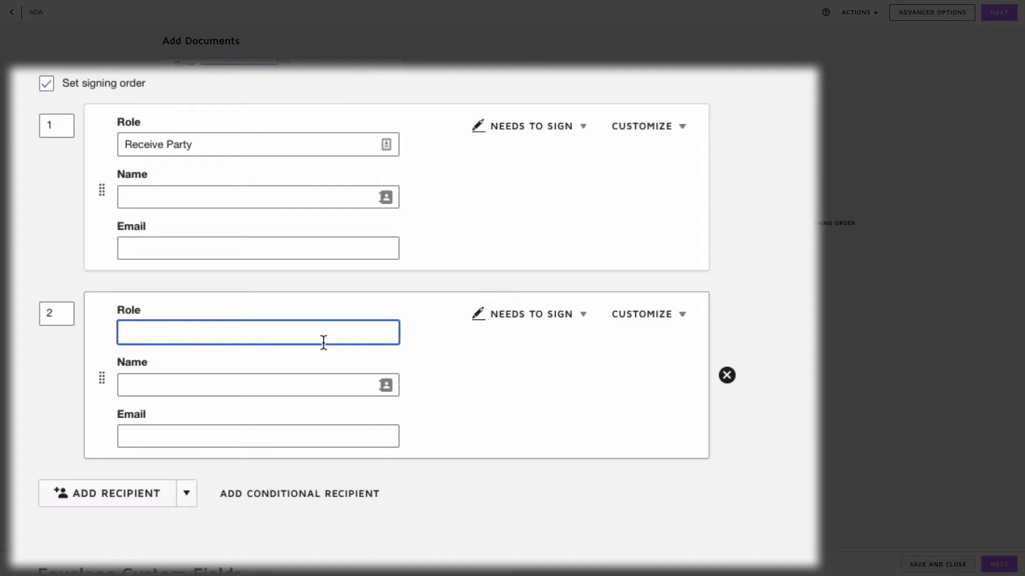
pyautogui.write('VP of Sales')
pyautogui.click(155, 381)
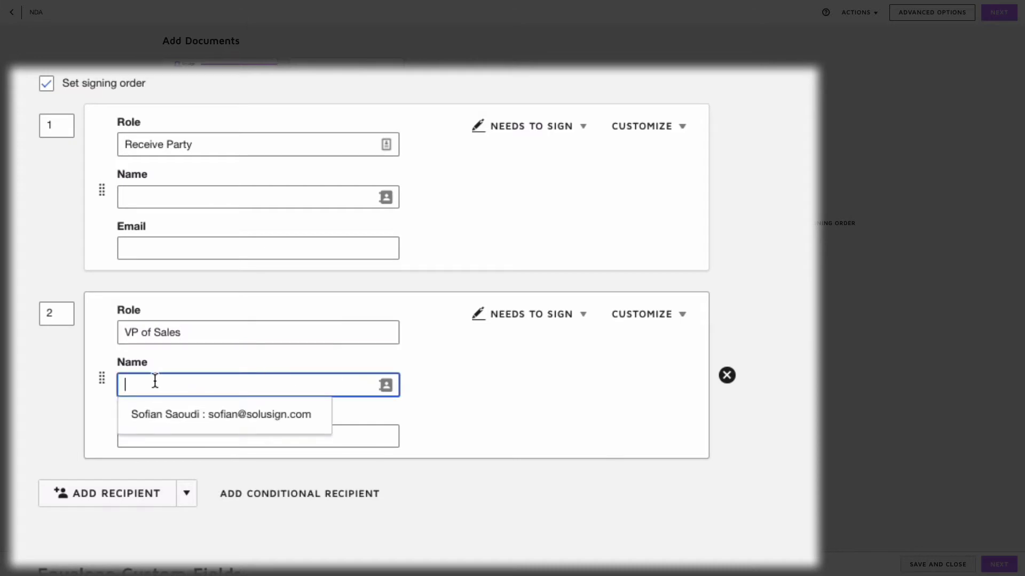
pyautogui.click(170, 415)
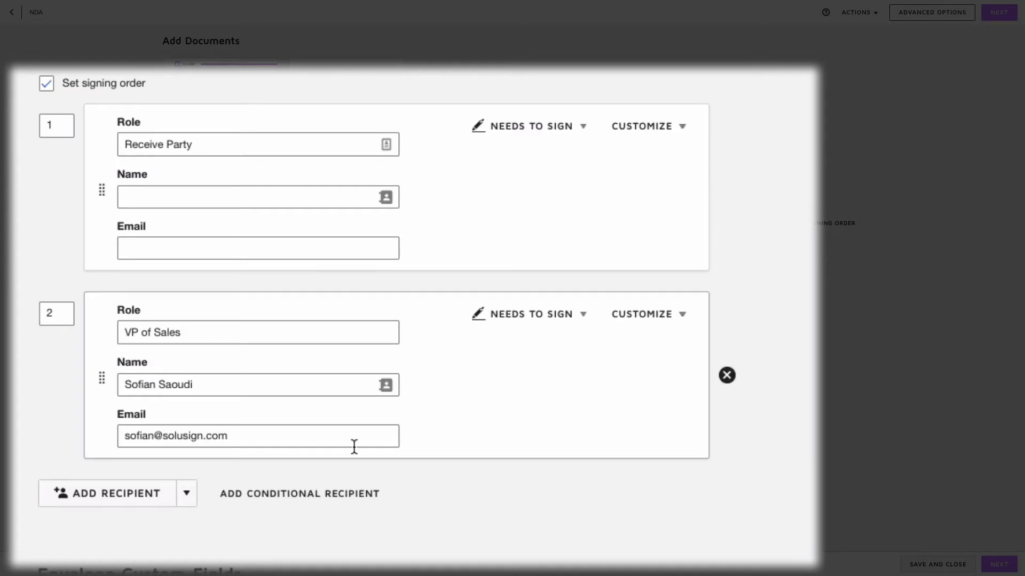
# - In recipient 2's advanced settings, stop senders from editing or deleting it
pyautogui.scroll(-2, 478, 526)
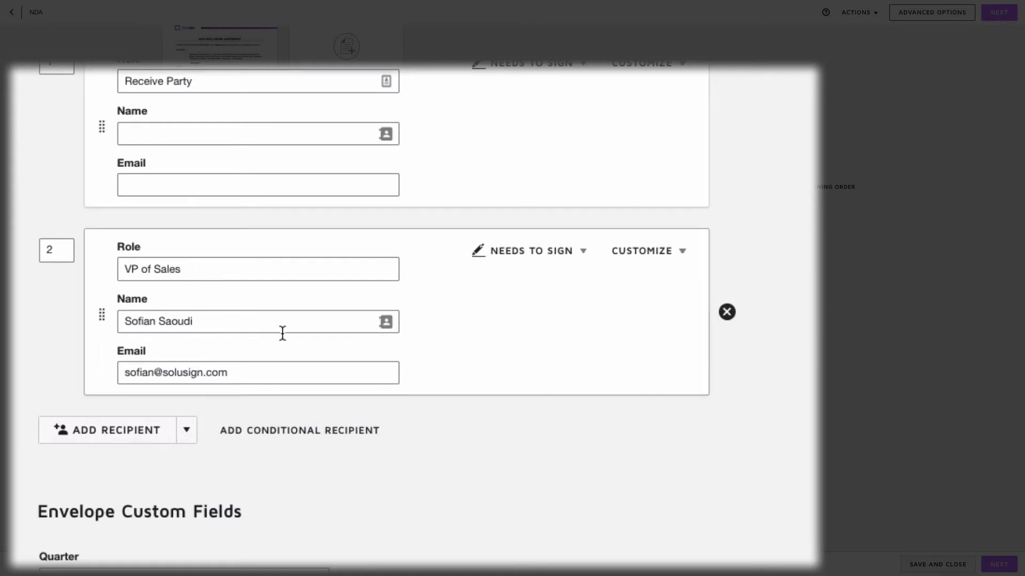
pyautogui.click(682, 251)
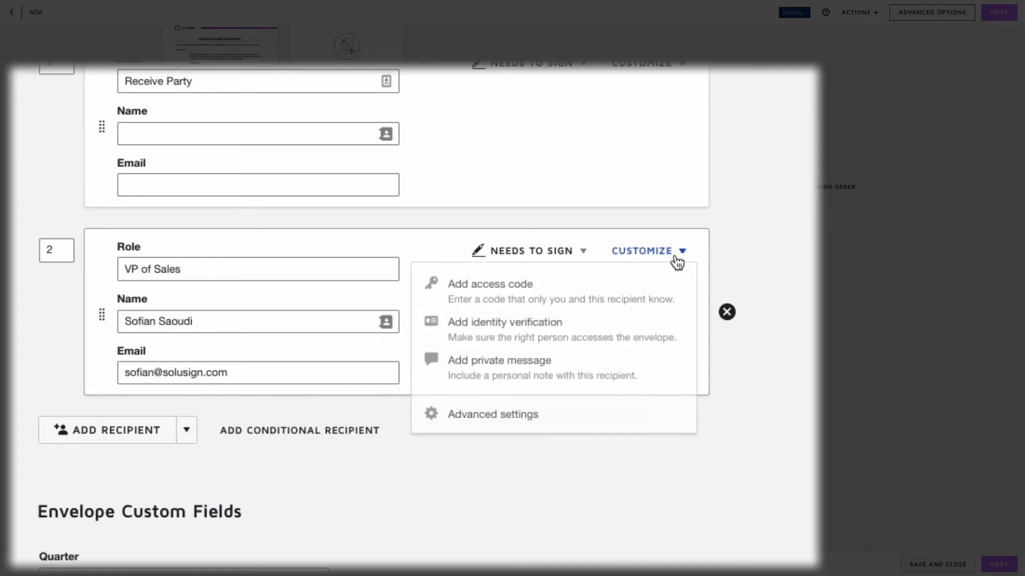
pyautogui.click(507, 414)
pyautogui.scroll(-1, 316, 506)
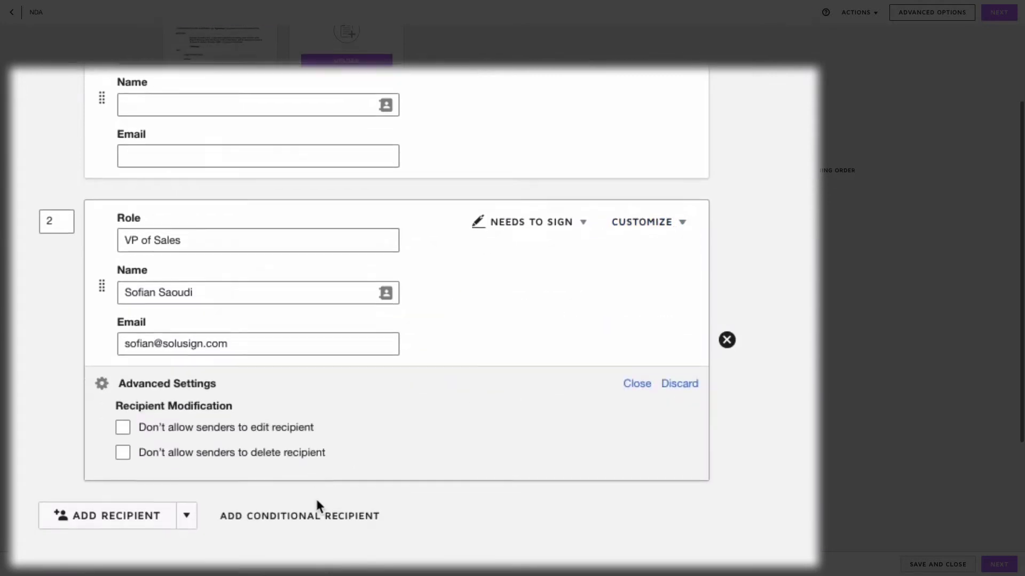
pyautogui.click(180, 435)
pyautogui.click(172, 456)
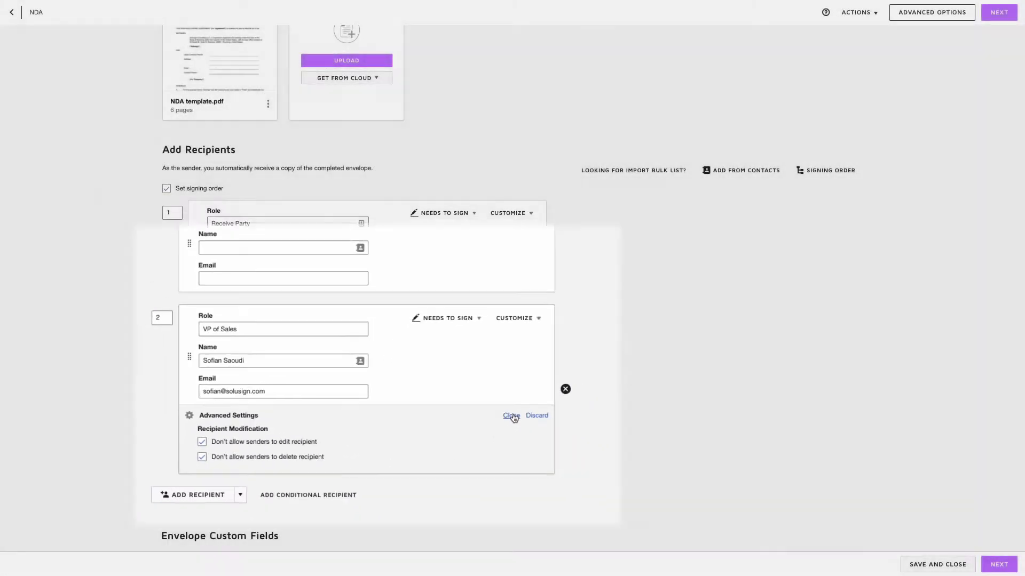
pyautogui.click(511, 416)
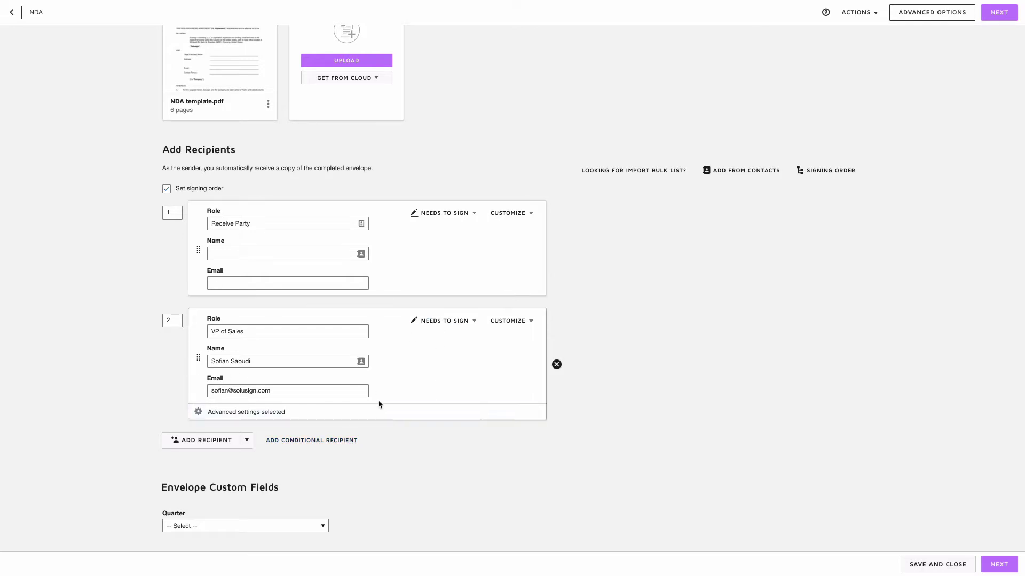
# - In recipient 1's advanced settings, stop senders from deleting it
pyautogui.click(505, 217)
pyautogui.click(405, 311)
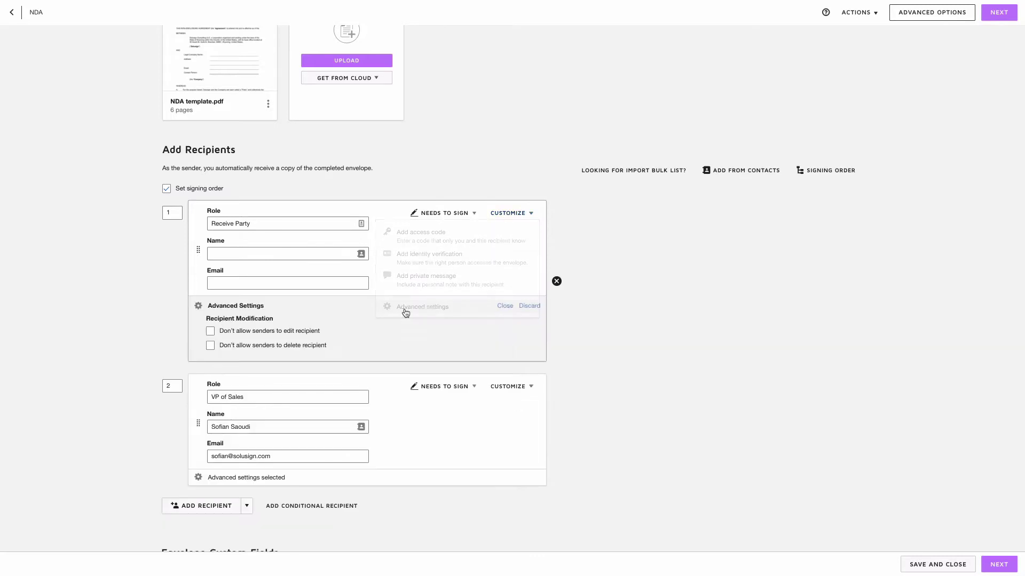
pyautogui.click(244, 348)
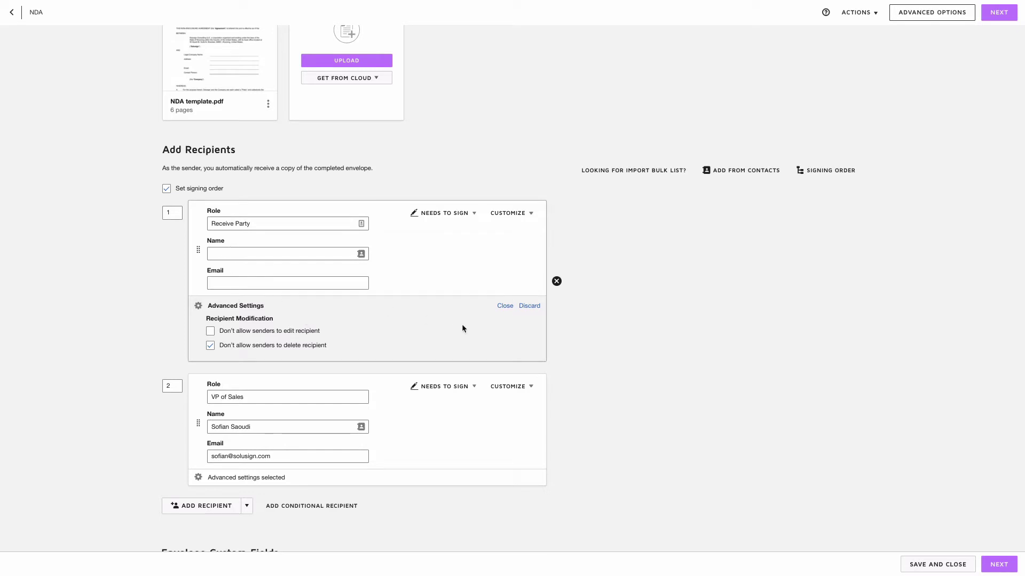
pyautogui.click(504, 306)
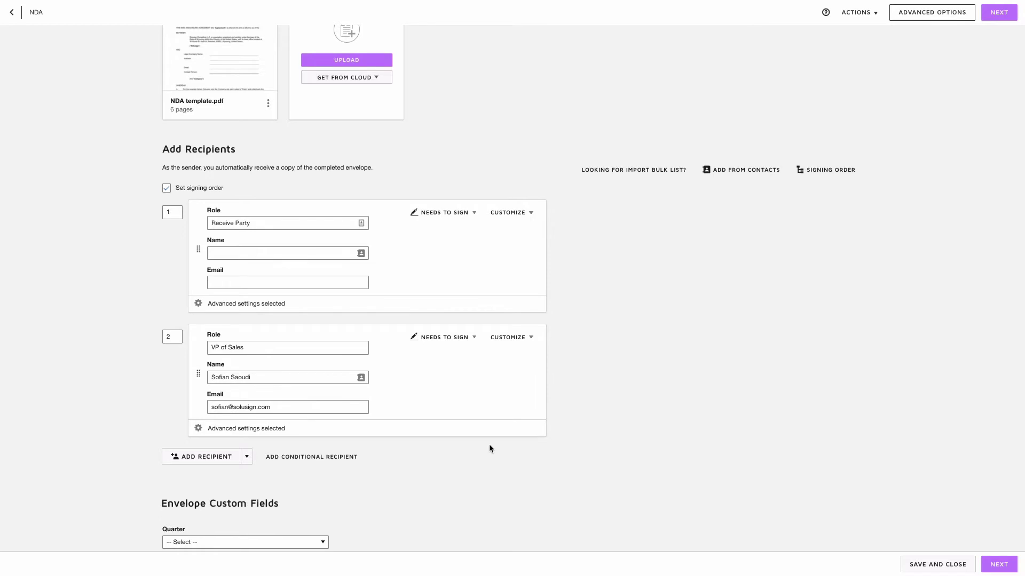
# - Enable per-recipient email and set recipient 1's subject to 'Please DocuSign our NDA'
pyautogui.scroll(-1, 489, 445)
pyautogui.scroll(-5, 489, 448)
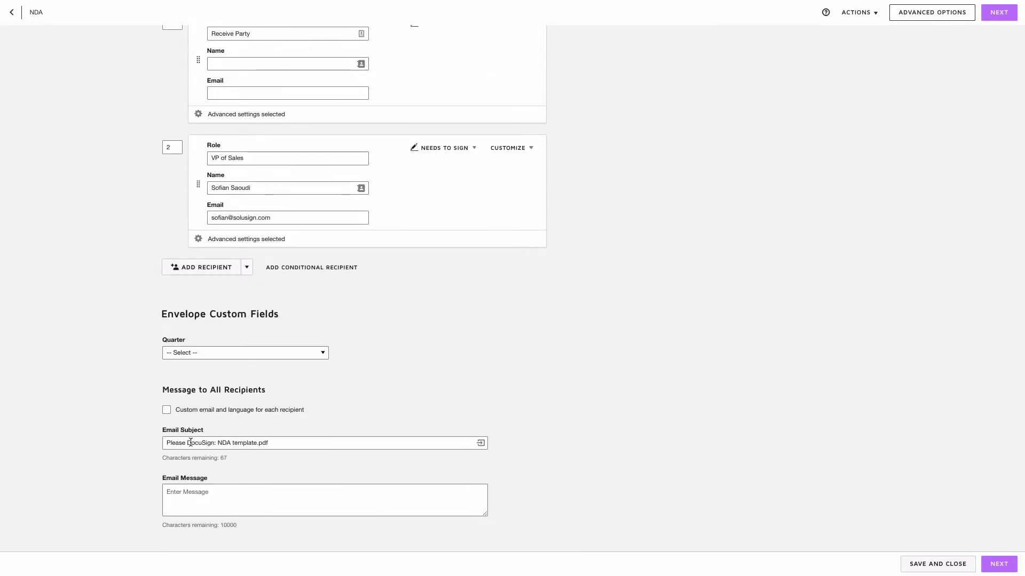
pyautogui.click(307, 439)
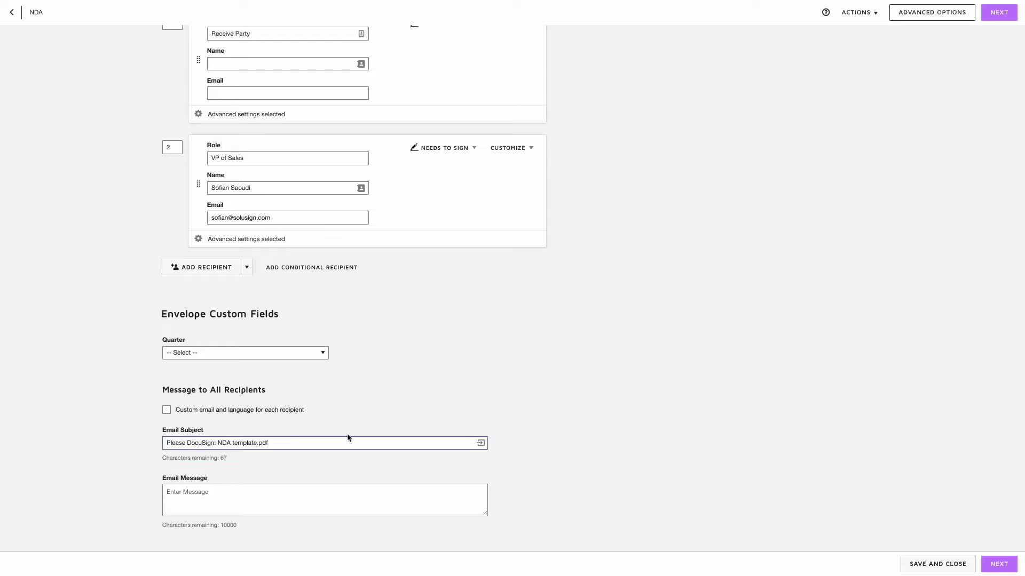
pyautogui.click(167, 411)
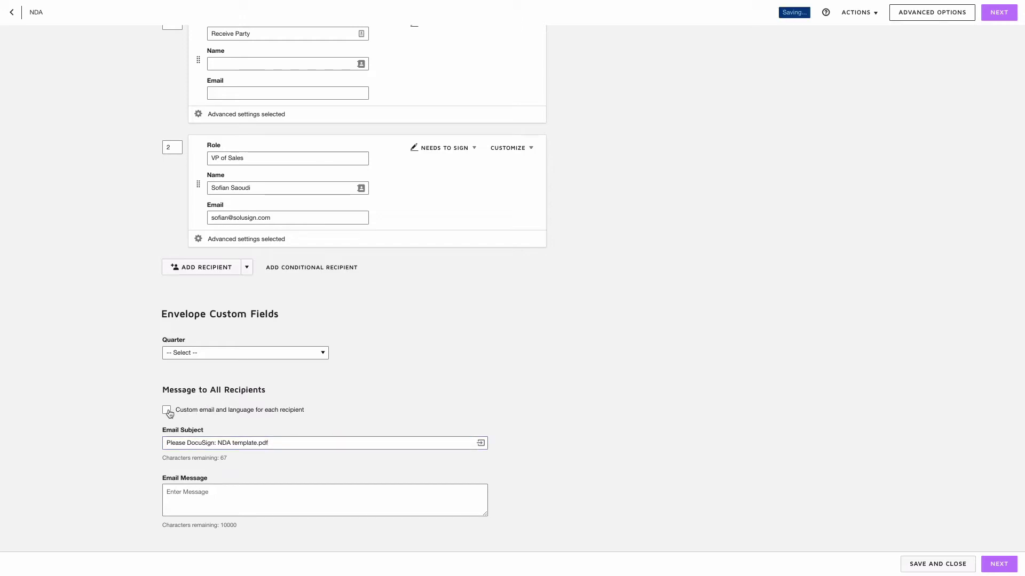
pyautogui.scroll(-1, 312, 460)
pyautogui.scroll(-1, 311, 460)
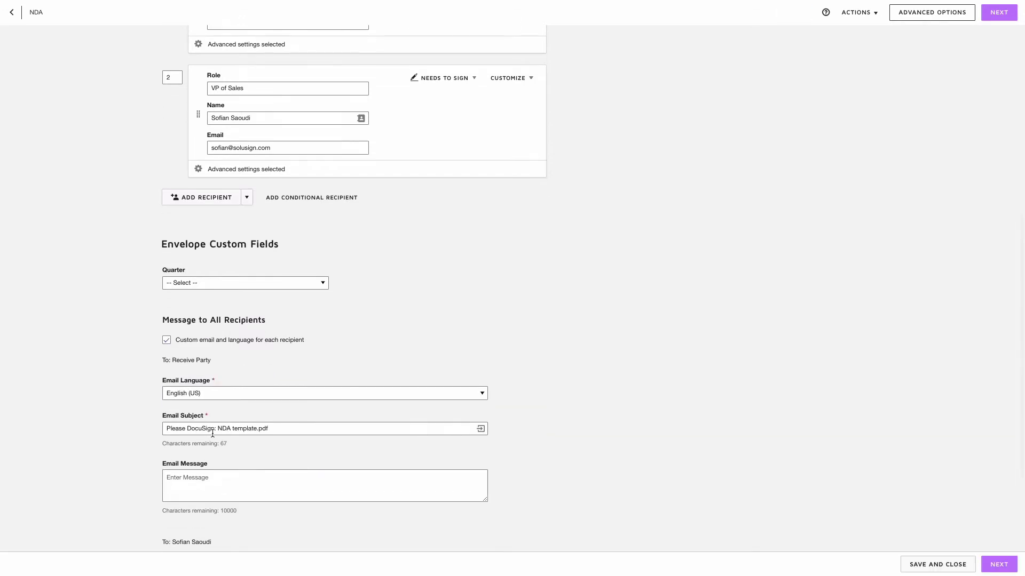
pyautogui.click(276, 429)
pyautogui.press('BackSpace')
pyautogui.press('BackSpace')
pyautogui.press('BackSpace')
pyautogui.press('BackSpace')
pyautogui.press('BackSpace')
pyautogui.press('BackSpace')
pyautogui.press('BackSpace')
pyautogui.press('BackSpace')
pyautogui.press('BackSpace')
pyautogui.press('BackSpace')
pyautogui.press('BackSpace')
pyautogui.press('BackSpace')
pyautogui.press('BackSpace')
pyautogui.press('BackSpace')
pyautogui.press('BackSpace')
pyautogui.press('BackSpace')
pyautogui.press('BackSpace')
pyautogui.press('BackSpace')
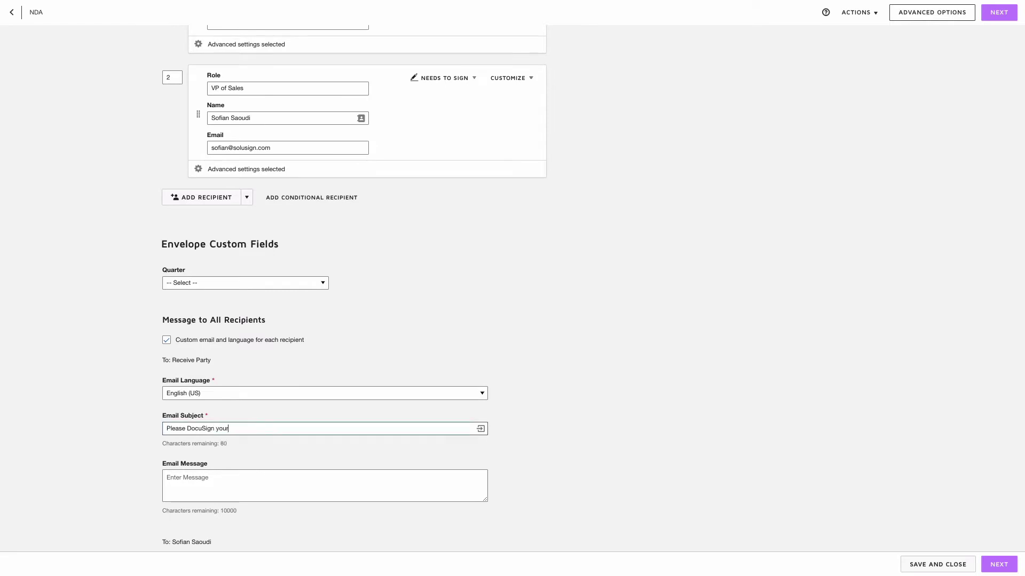
pyautogui.write('your')
pyautogui.press('BackSpace')
pyautogui.press('BackSpace')
pyautogui.press('BackSpace')
pyautogui.press('BackSpace')
pyautogui.press('BackSpace')
pyautogui.write('our NDA')
pyautogui.scroll(3, 196, 224)
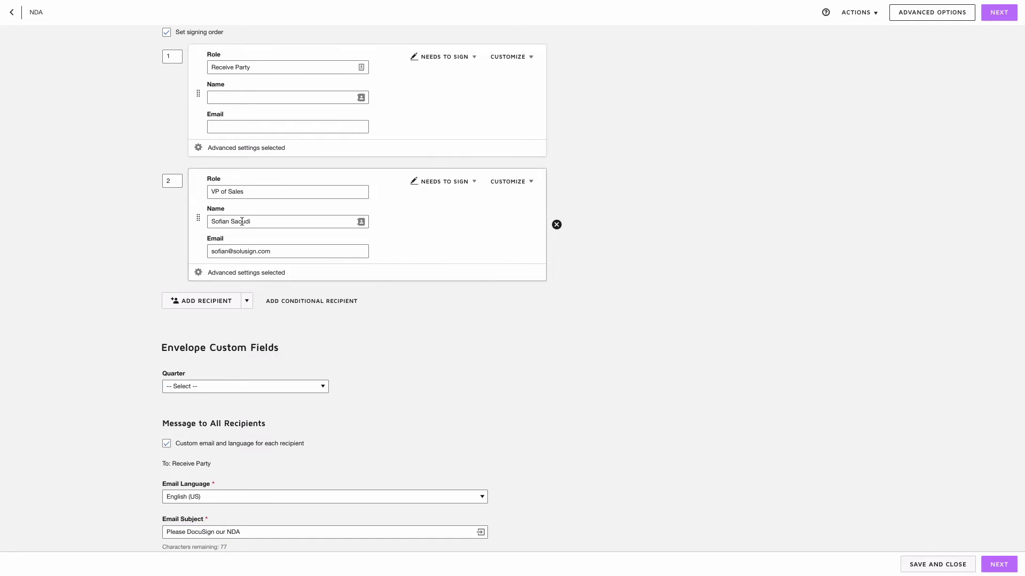
pyautogui.scroll(-7, 402, 322)
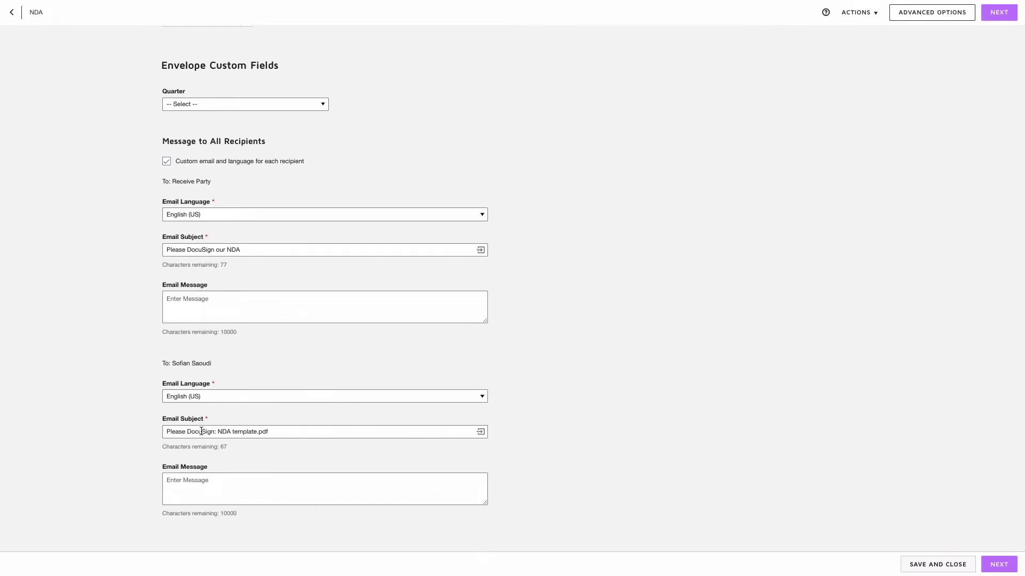
# - Set recipient 2's subject to 'Please countersign for' plus the Receive Party name merge field
pyautogui.moveTo(214, 430); pyautogui.dragTo(267, 436)
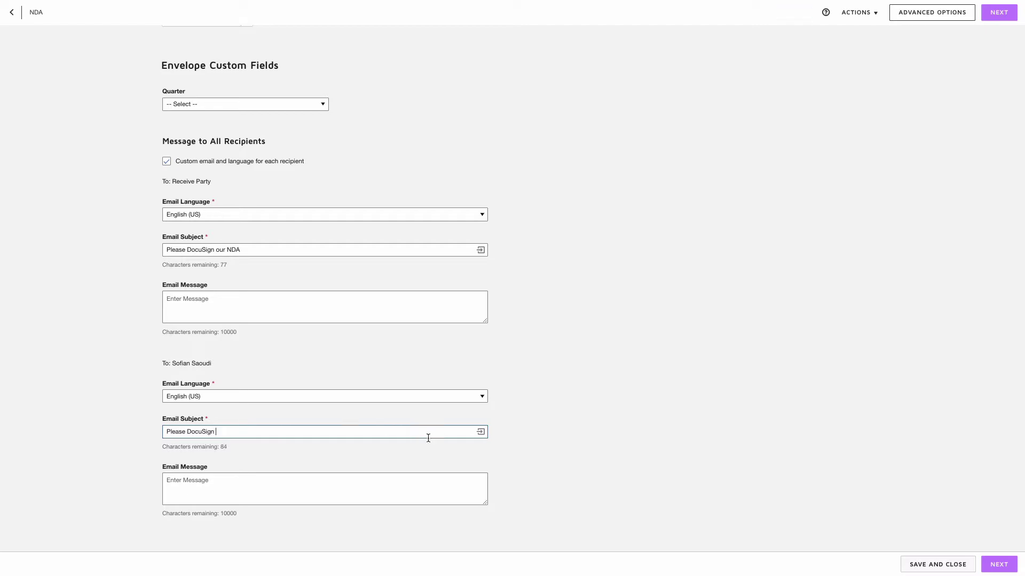
pyautogui.click(480, 434)
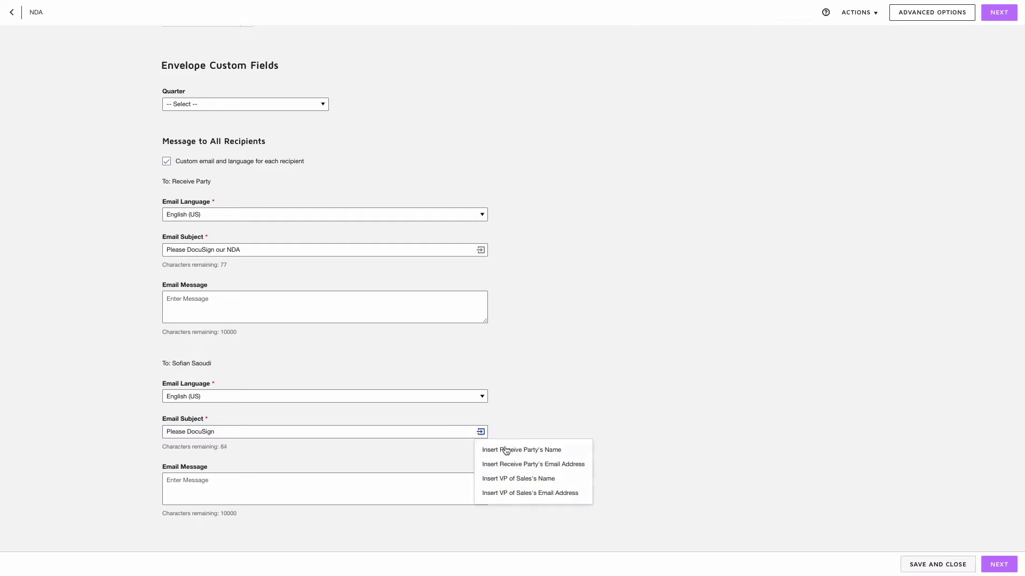
pyautogui.click(511, 452)
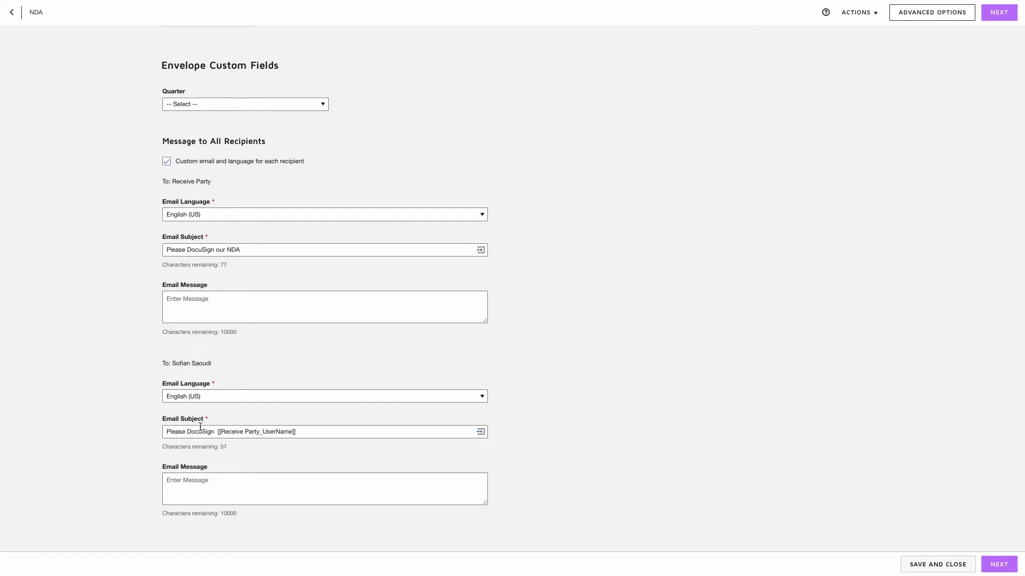
pyautogui.click(217, 432)
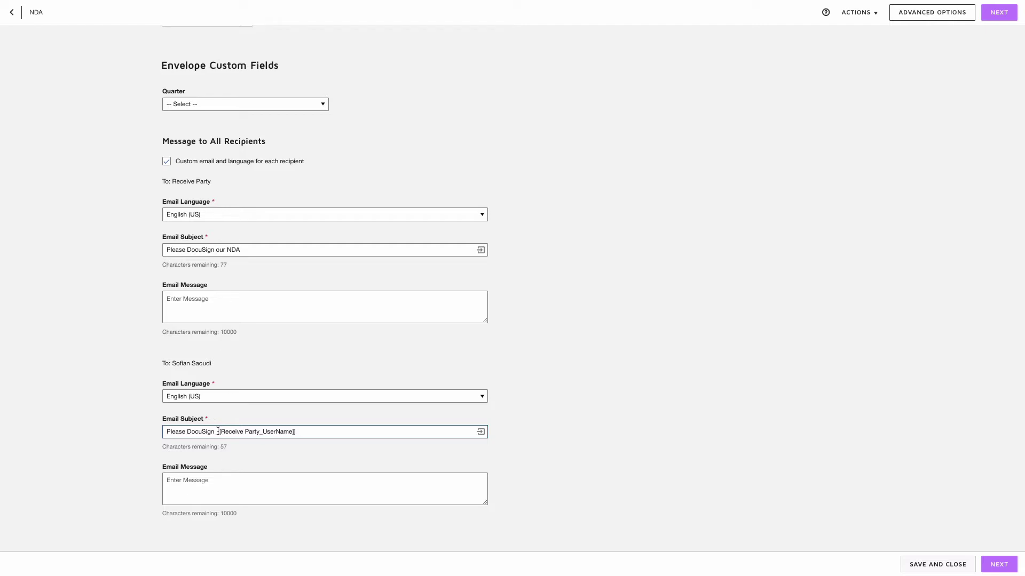
pyautogui.moveTo(187, 432); pyautogui.dragTo(213, 434)
pyautogui.write('countersign for')
pyautogui.press('BackSpace')
pyautogui.click(500, 448)
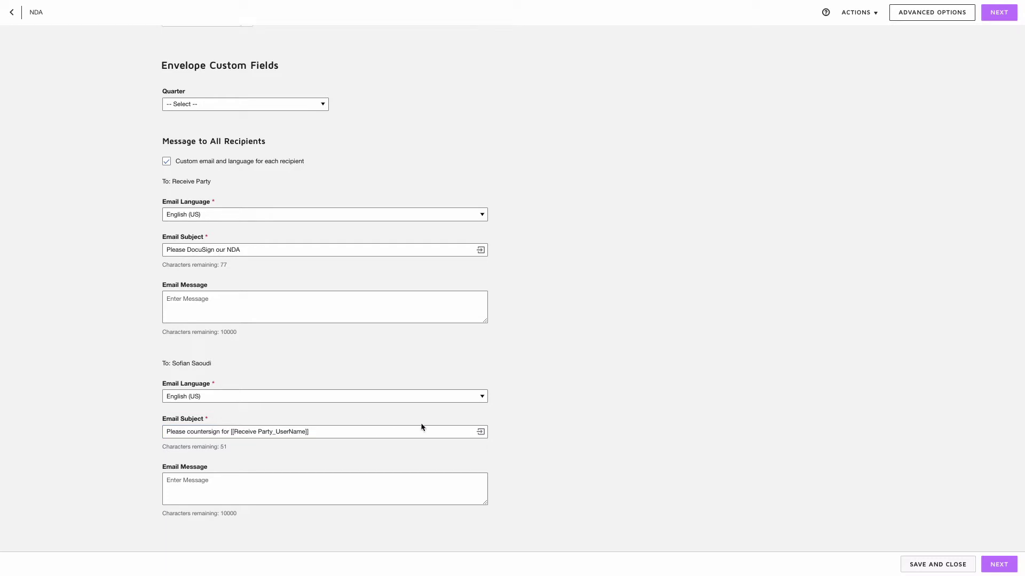
pyautogui.moveTo(231, 433); pyautogui.dragTo(331, 433)
pyautogui.click(341, 453)
pyautogui.click(230, 430)
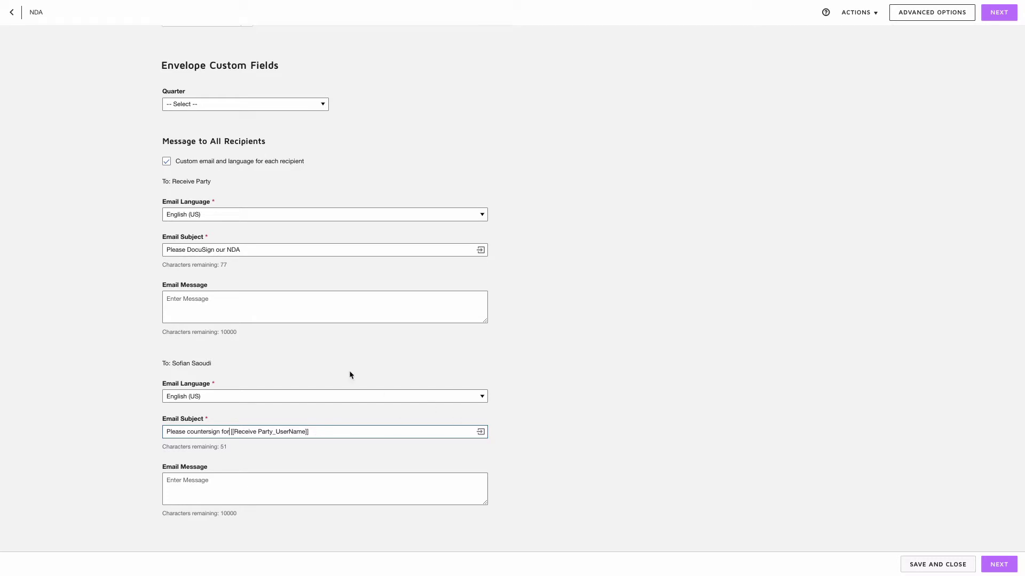
pyautogui.scroll(10, 350, 374)
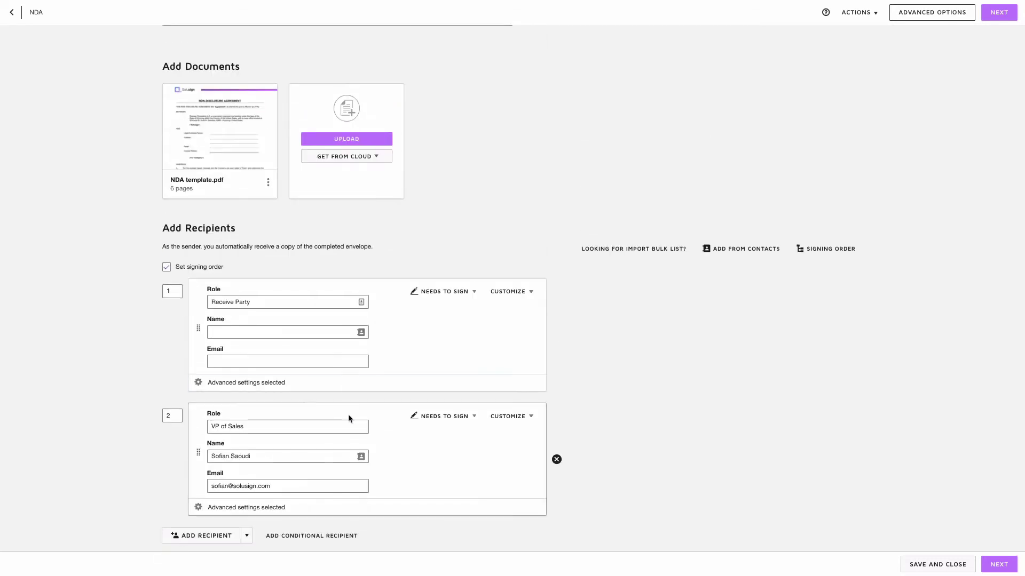
pyautogui.scroll(-1, 348, 419)
# - Rename recipient 1's role to Receiving Party and update the subject's name tag to match
pyautogui.click(234, 259)
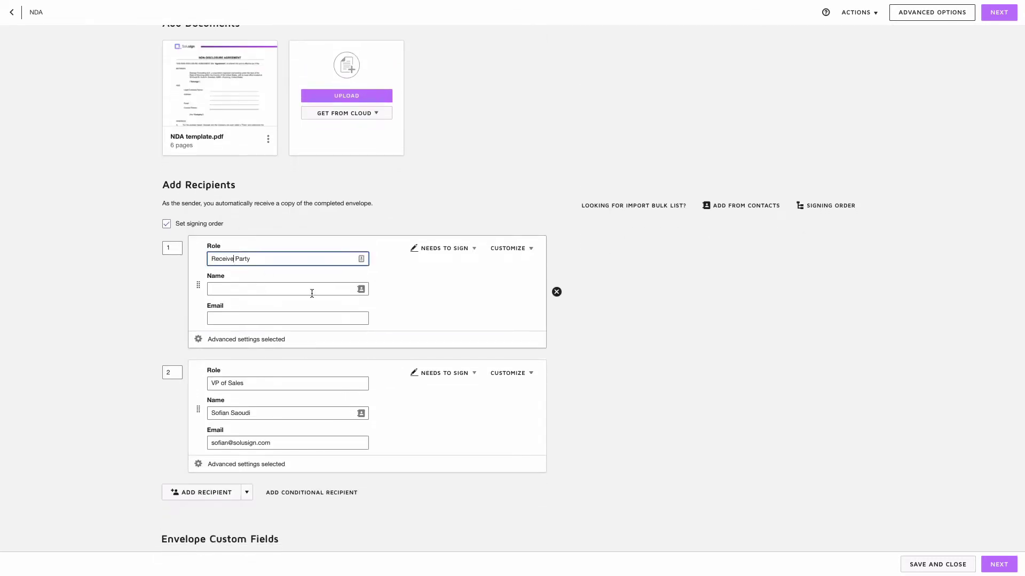
pyautogui.write('ing')
pyautogui.scroll(-9, 442, 372)
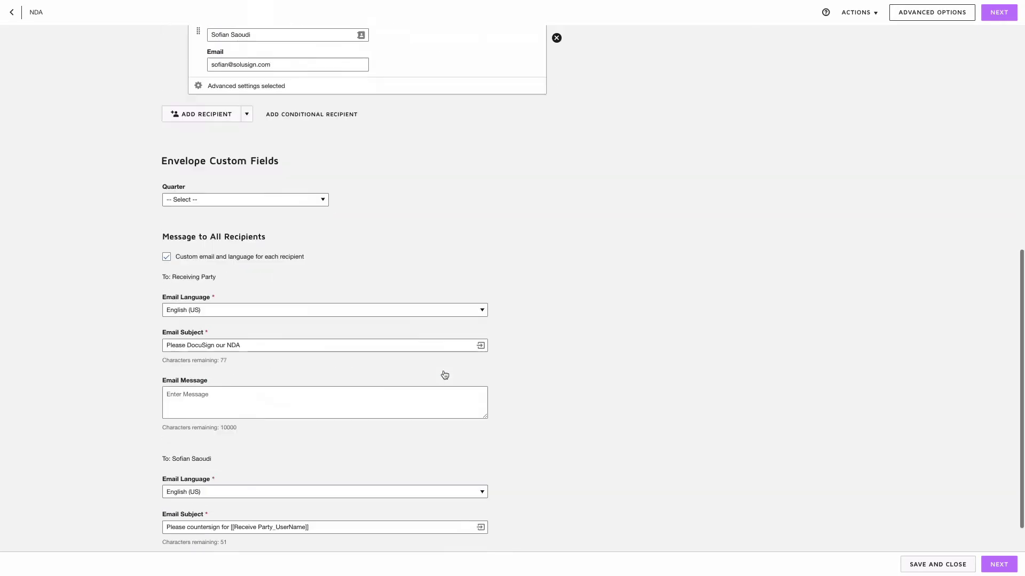
pyautogui.scroll(6, 371, 373)
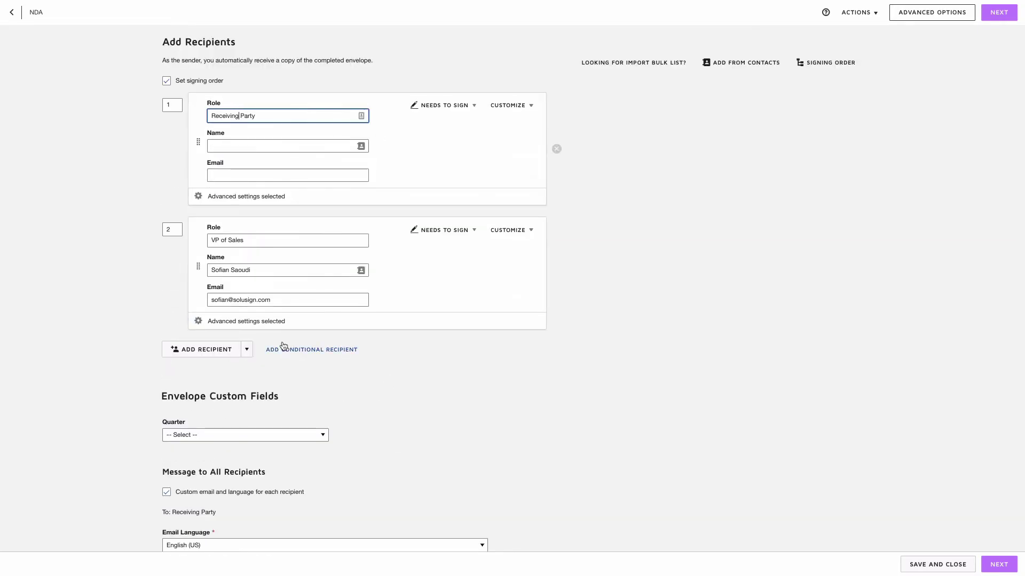
pyautogui.scroll(-7, 286, 351)
pyautogui.click(256, 431)
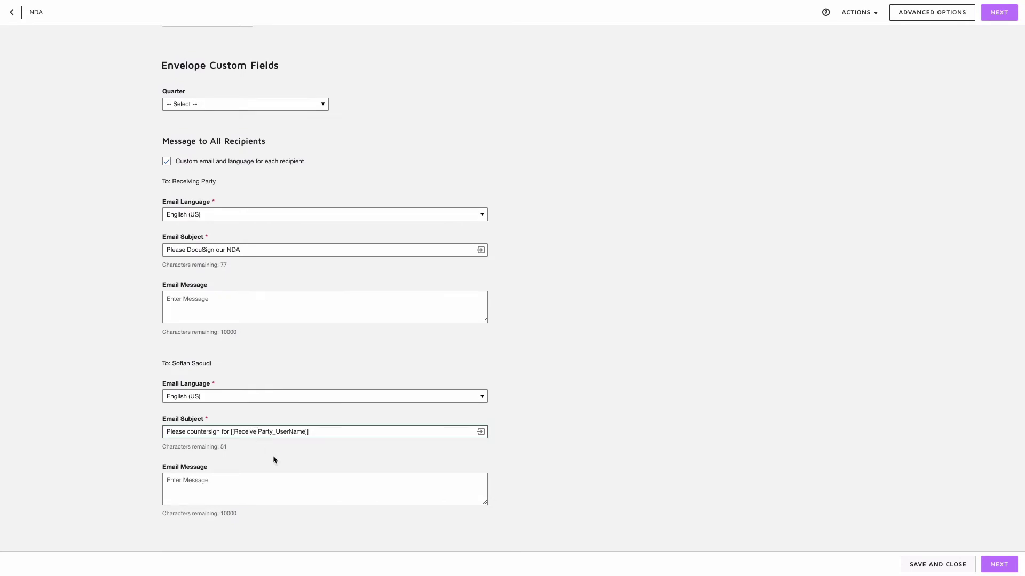
pyautogui.press('BackSpace')
pyautogui.write('ing')
pyautogui.click(487, 461)
pyautogui.scroll(10, 766, 325)
# - Turn on automatic reminders: first after 1 day, then every 3 days
pyautogui.click(914, 13)
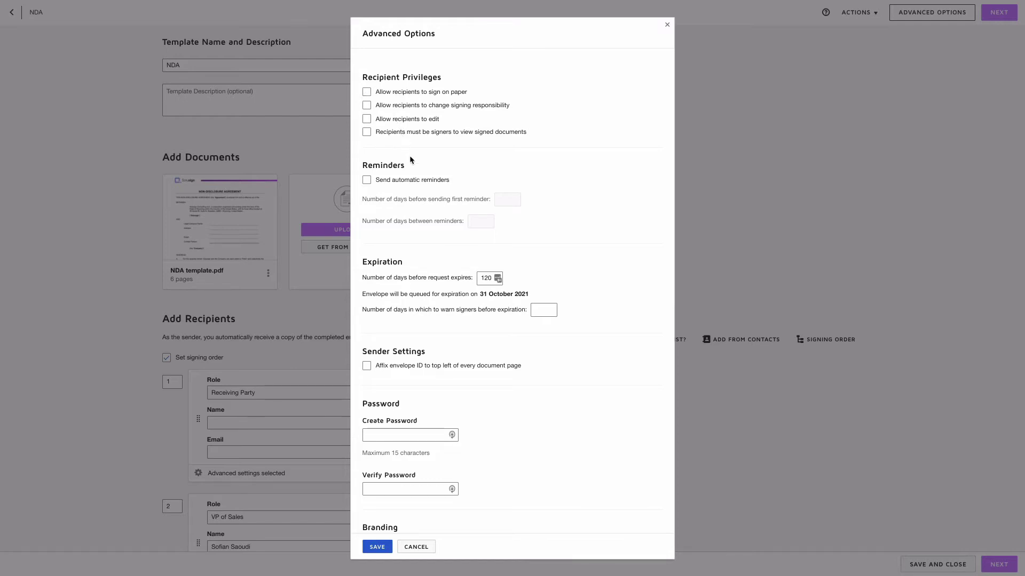
pyautogui.click(367, 181)
pyautogui.click(511, 200)
pyautogui.write('1')
pyautogui.click(487, 222)
pyautogui.write('3')
# - Browse the remaining advanced settings, including access password, then cancel without saving
pyautogui.scroll(-2, 448, 328)
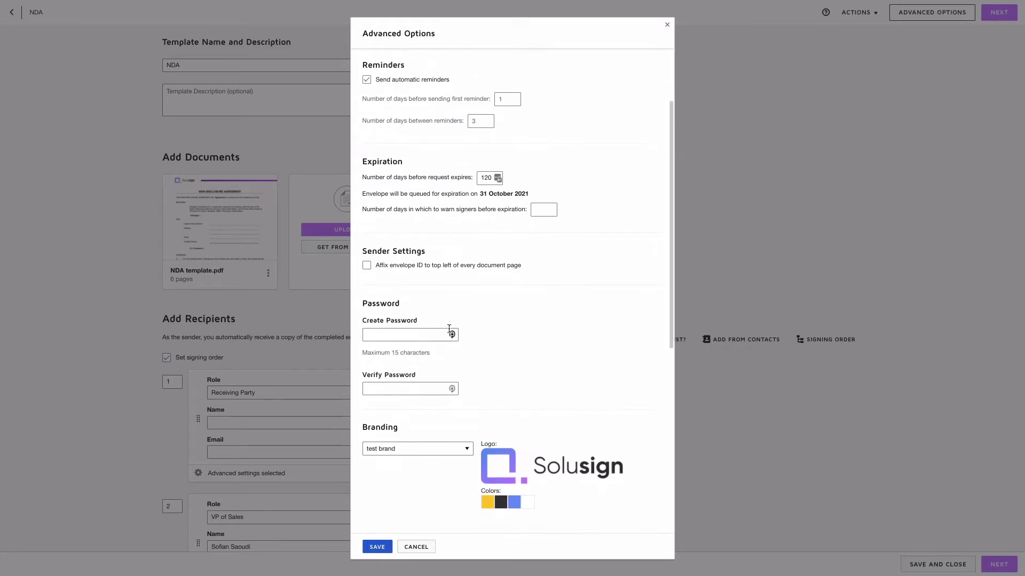
pyautogui.scroll(-1, 448, 331)
pyautogui.click(386, 280)
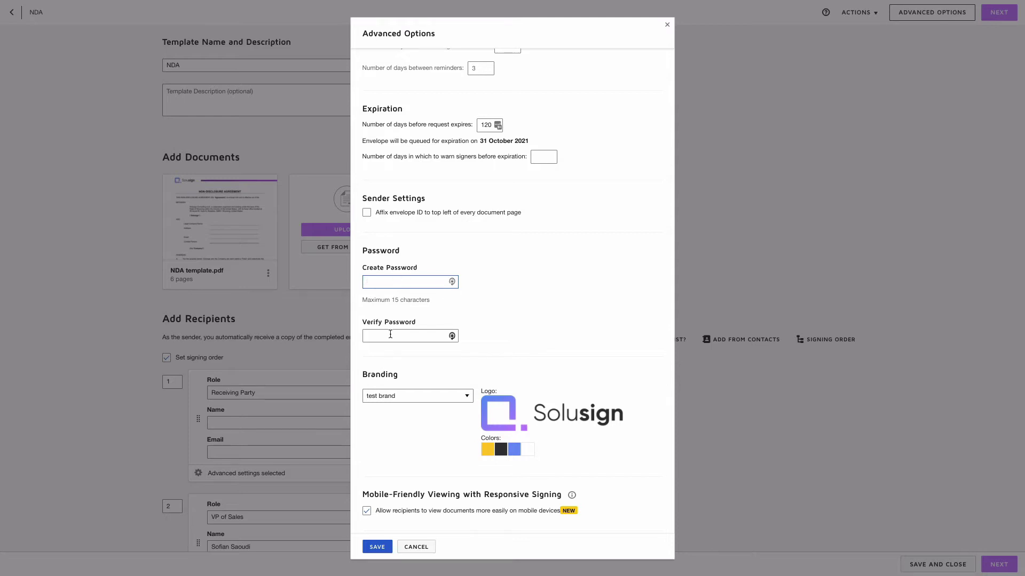
pyautogui.scroll(-4, 500, 362)
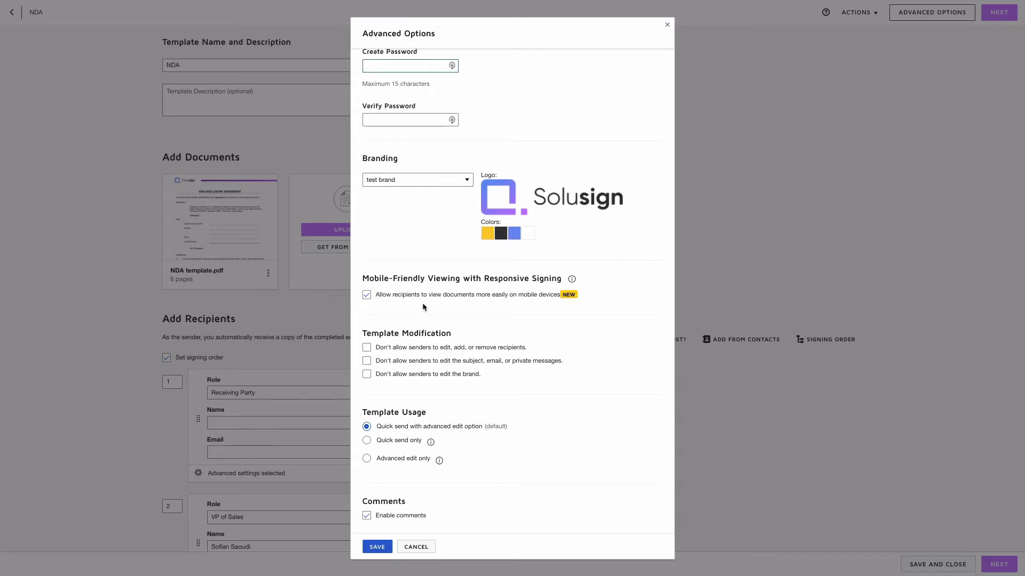
pyautogui.scroll(-3, 515, 366)
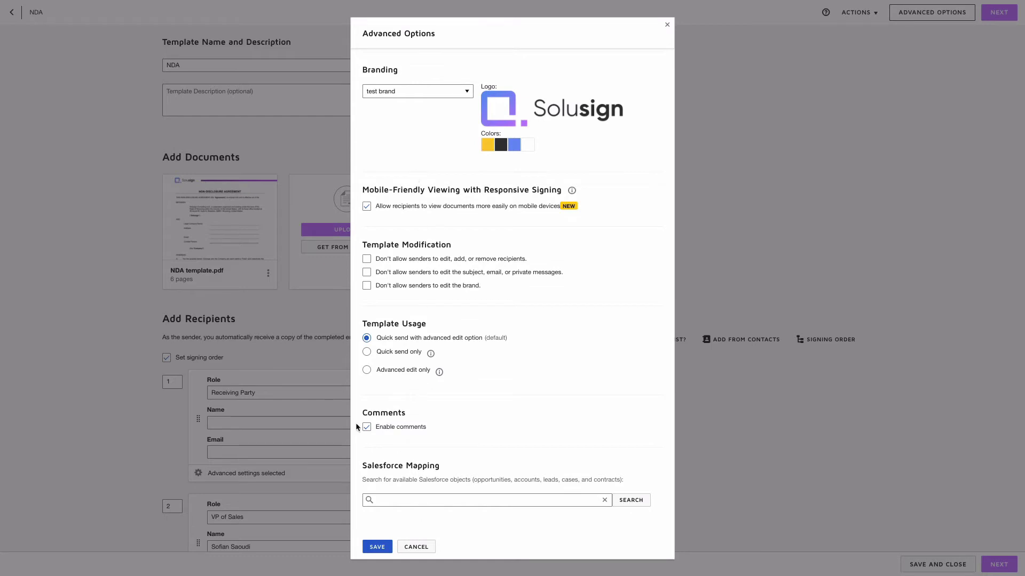
pyautogui.click(416, 547)
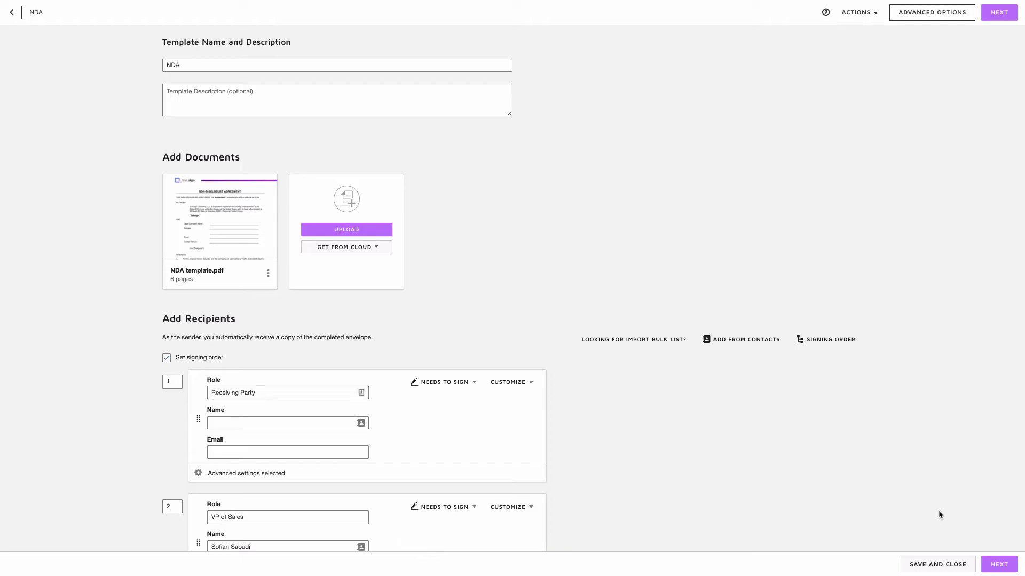
# - Go to field placement on the NDA and make Receiving Party the active recipient
pyautogui.click(998, 569)
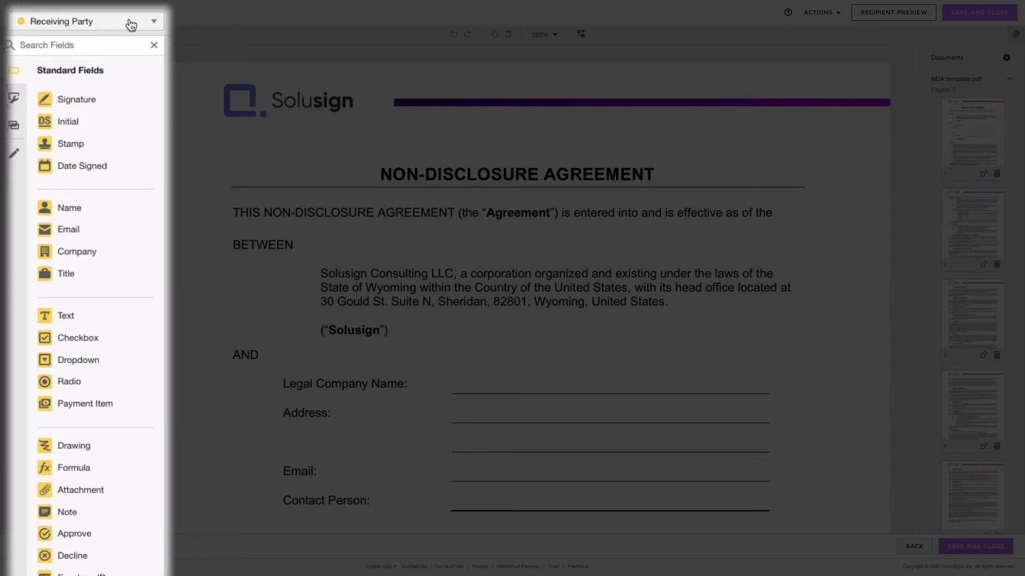
pyautogui.click(138, 24)
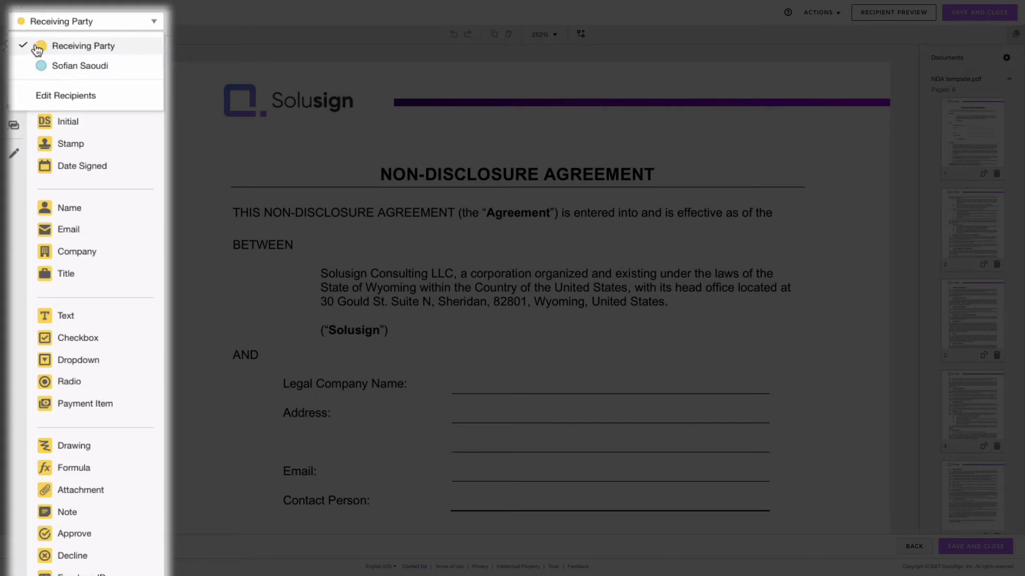
pyautogui.click(79, 70)
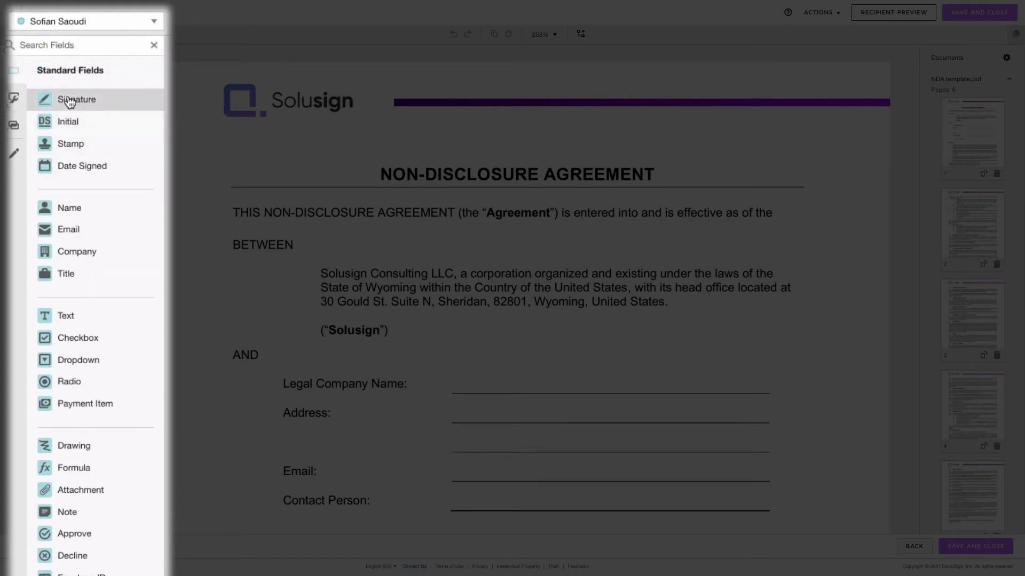
pyautogui.click(85, 23)
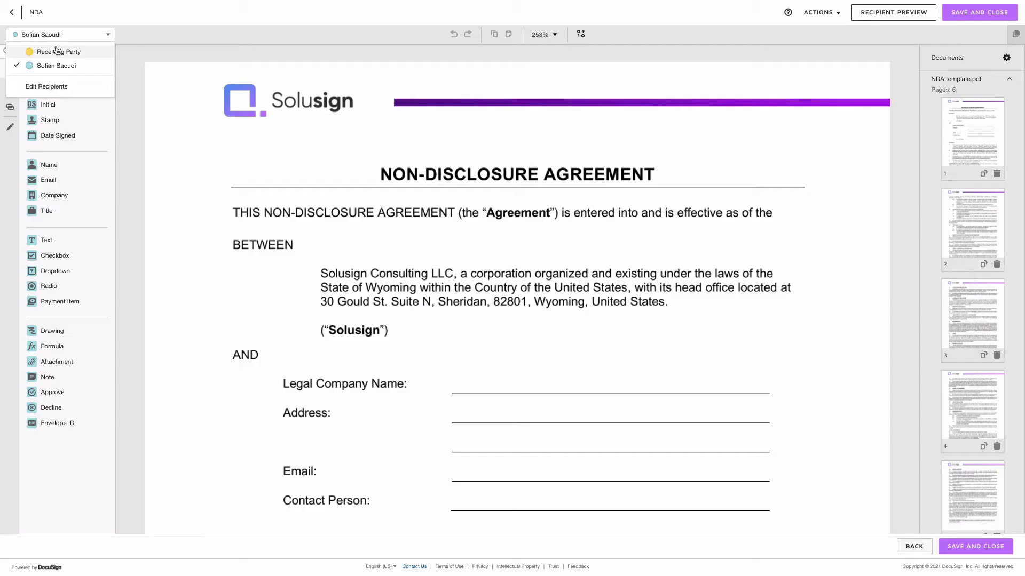
pyautogui.click(57, 51)
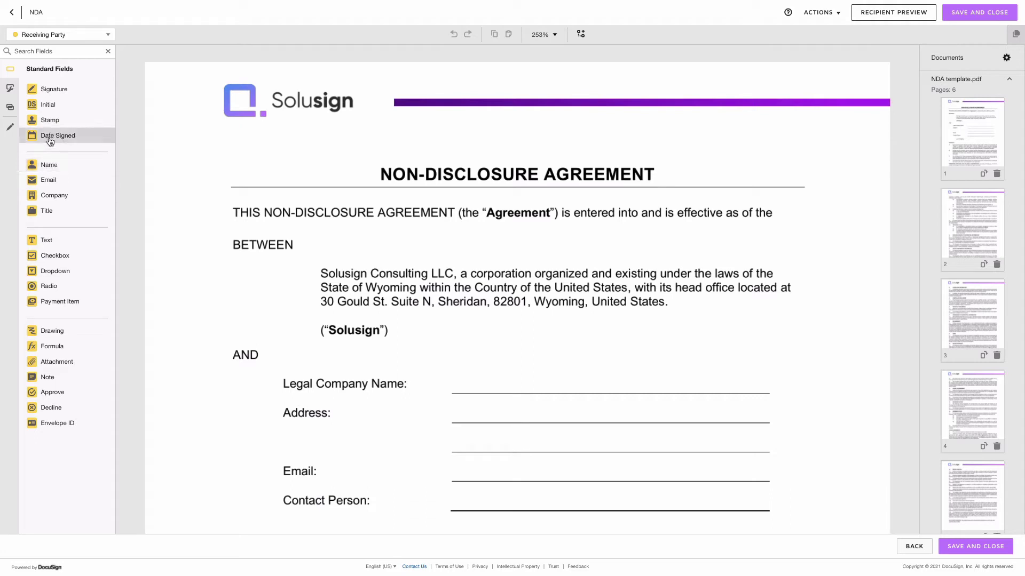
# - Place a Date Signed field after 'effective as of the', assigned to Receiving Party
pyautogui.moveTo(49, 141); pyautogui.dragTo(776, 208)
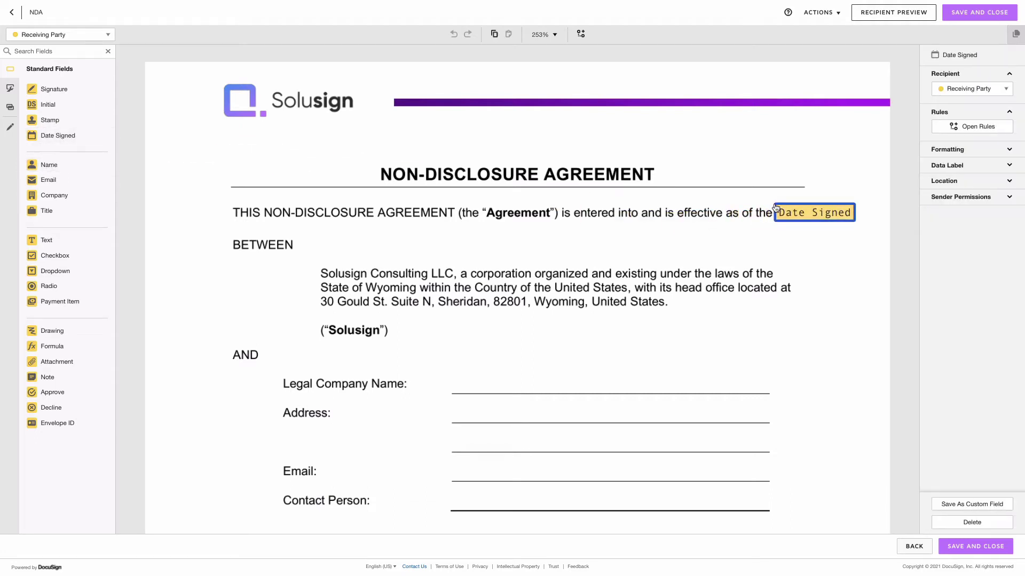
pyautogui.click(803, 272)
pyautogui.click(803, 218)
pyautogui.click(970, 91)
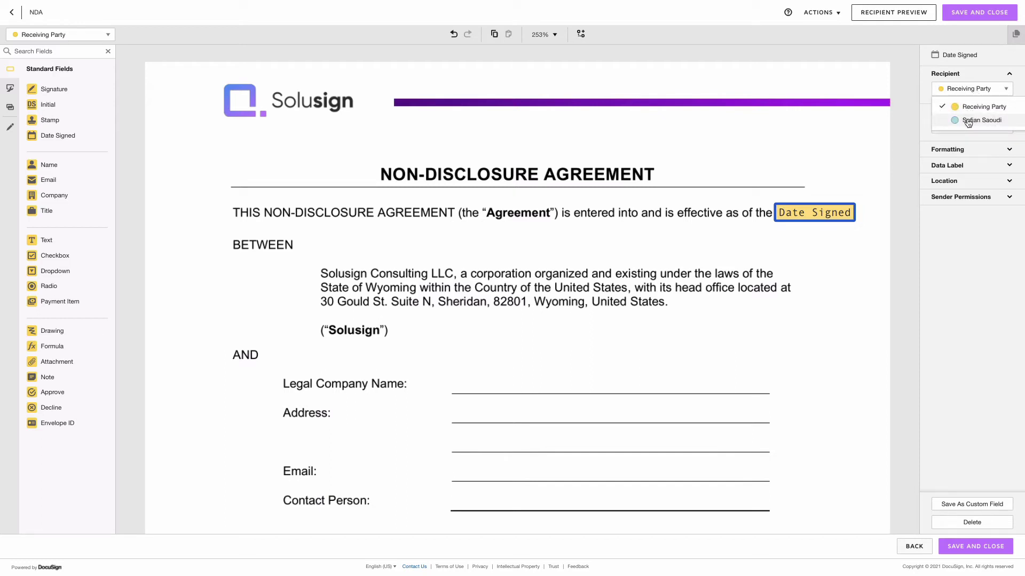
pyautogui.click(968, 120)
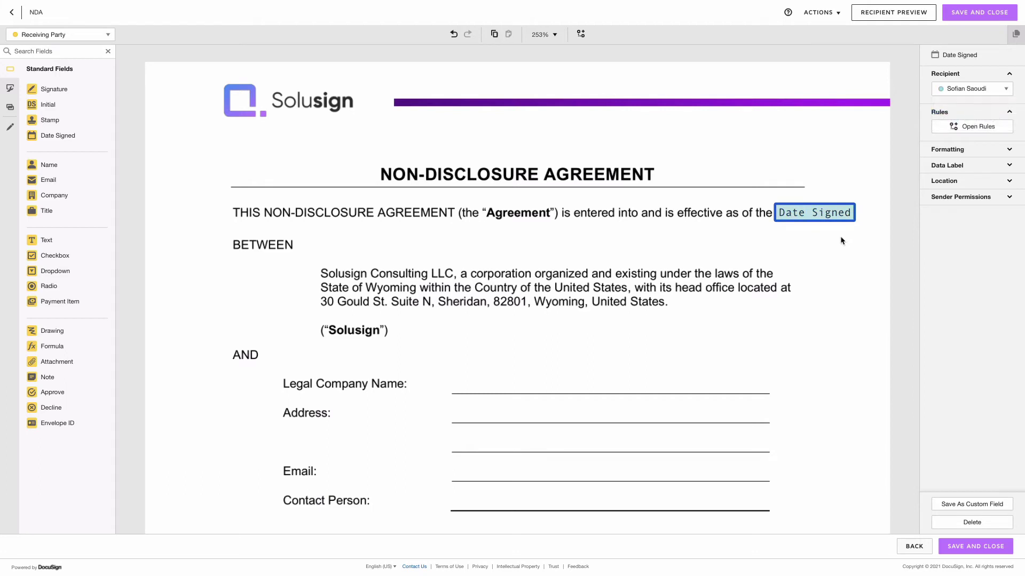
pyautogui.click(970, 89)
pyautogui.click(970, 107)
pyautogui.click(778, 248)
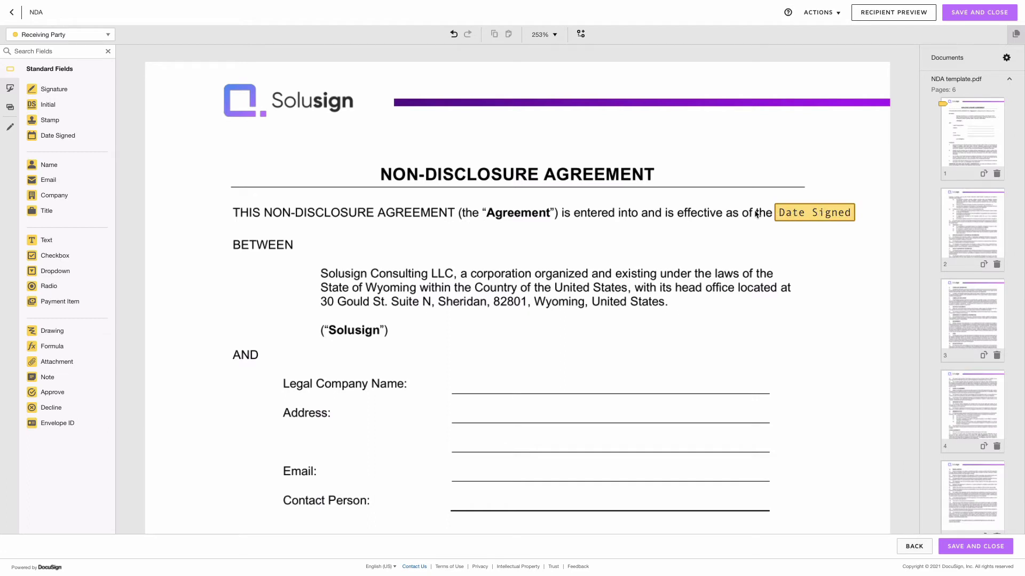
pyautogui.scroll(-2, 395, 344)
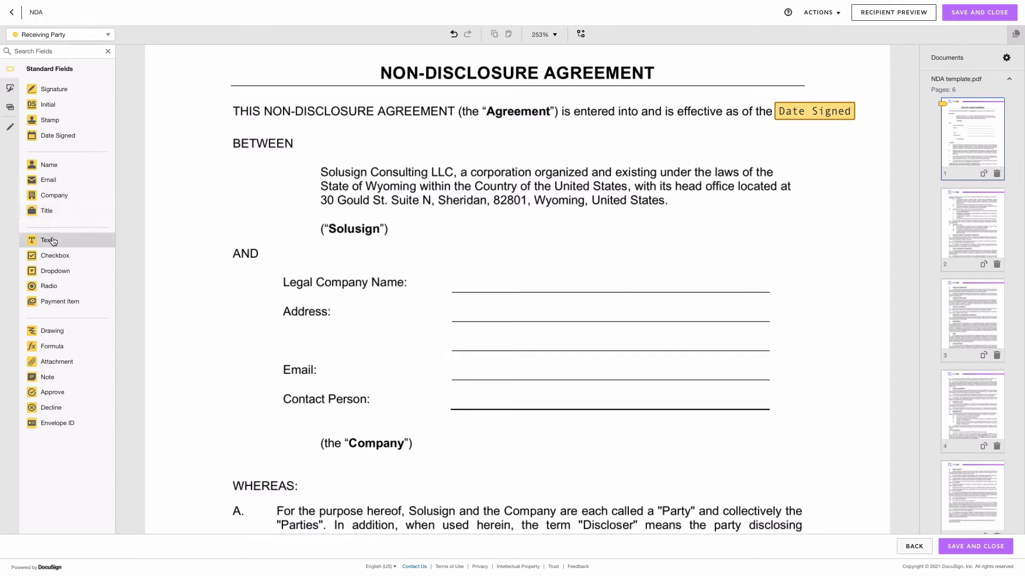
# - Add a wide text field on the company name line with data label Legal Company Name
pyautogui.moveTo(52, 243); pyautogui.dragTo(453, 281)
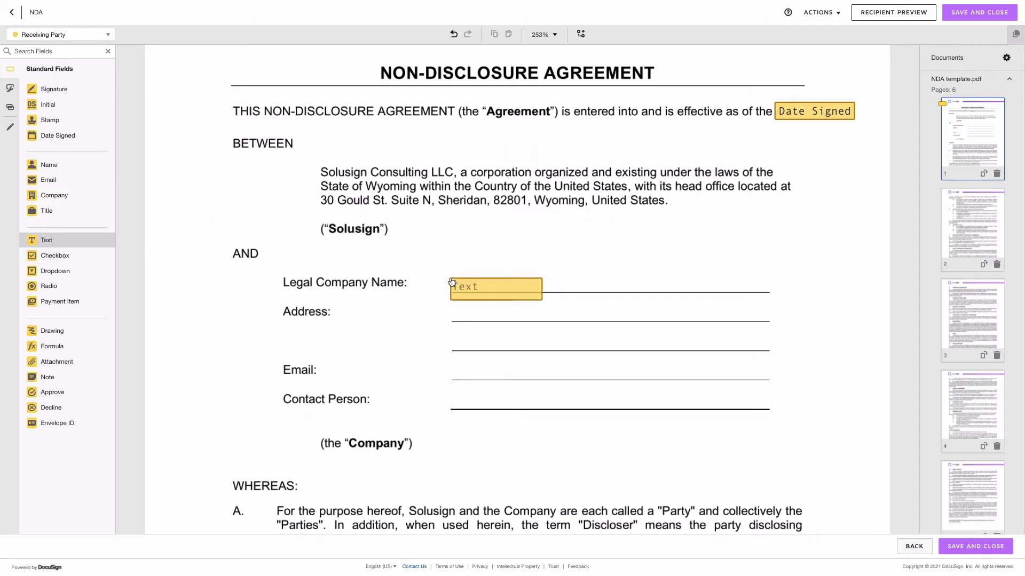
pyautogui.click(492, 288)
pyautogui.moveTo(542, 300); pyautogui.dragTo(769, 298)
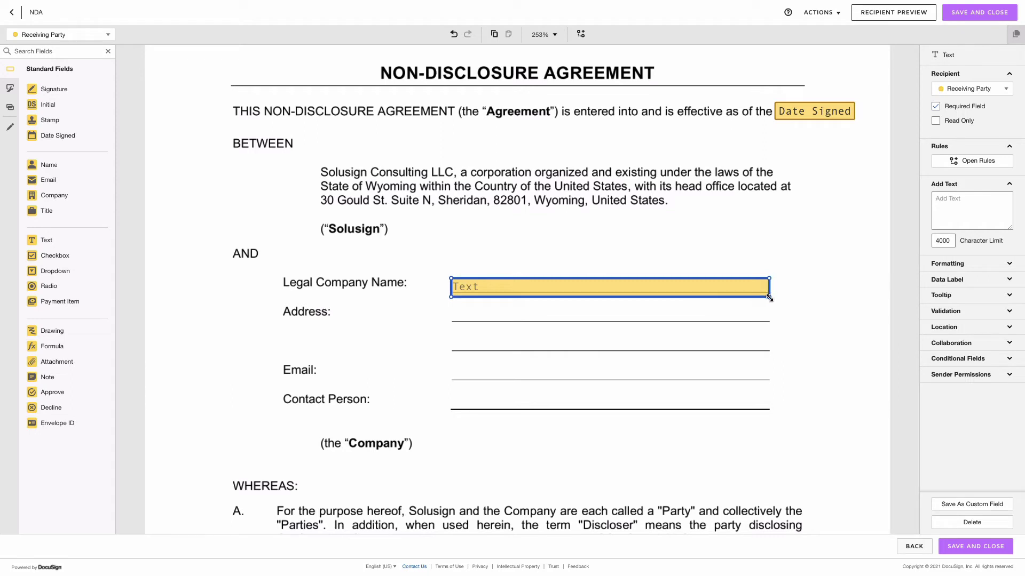
pyautogui.click(937, 282)
pyautogui.tripleClick(949, 293)
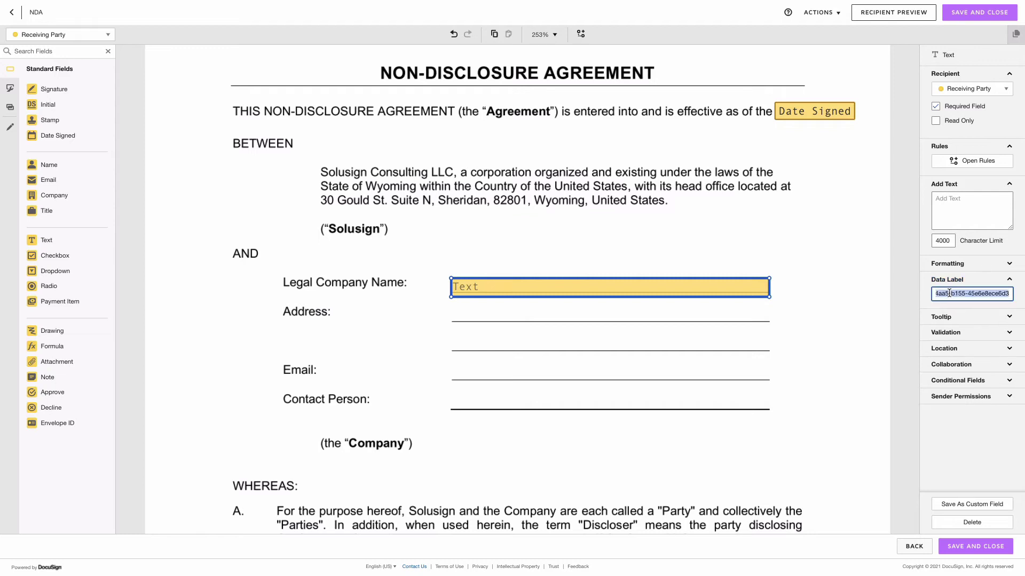
pyautogui.write('Legal Company Name')
pyautogui.click(705, 318)
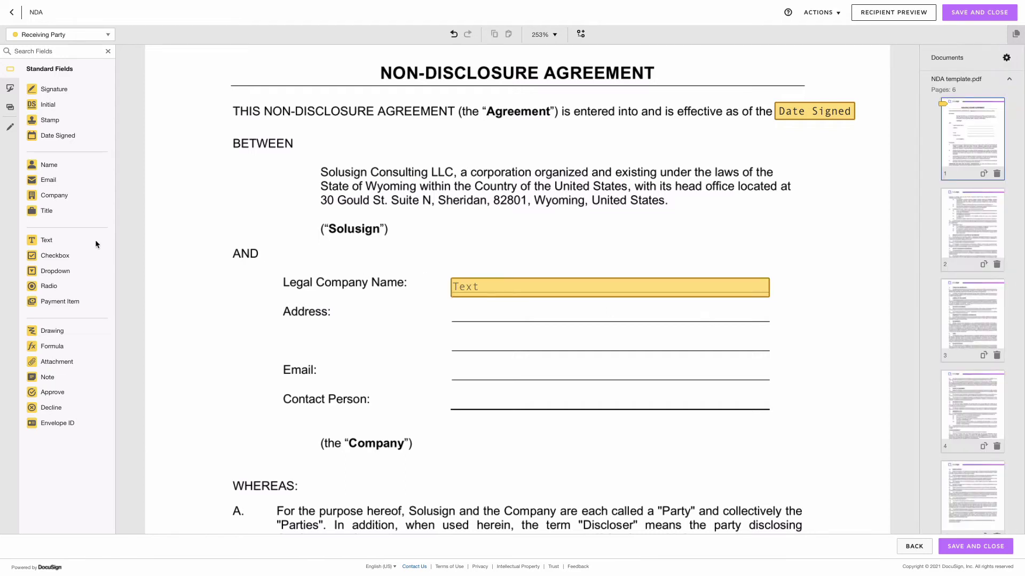
# - Add a wide text field on the first Address line labelled Address Line 1
pyautogui.moveTo(48, 240); pyautogui.dragTo(452, 313)
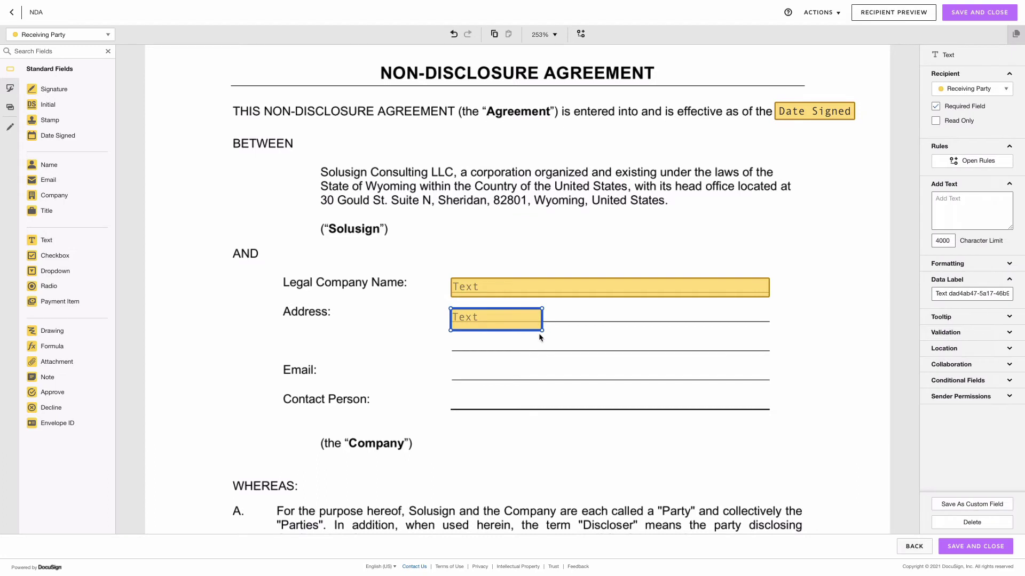
pyautogui.moveTo(541, 330); pyautogui.dragTo(768, 330)
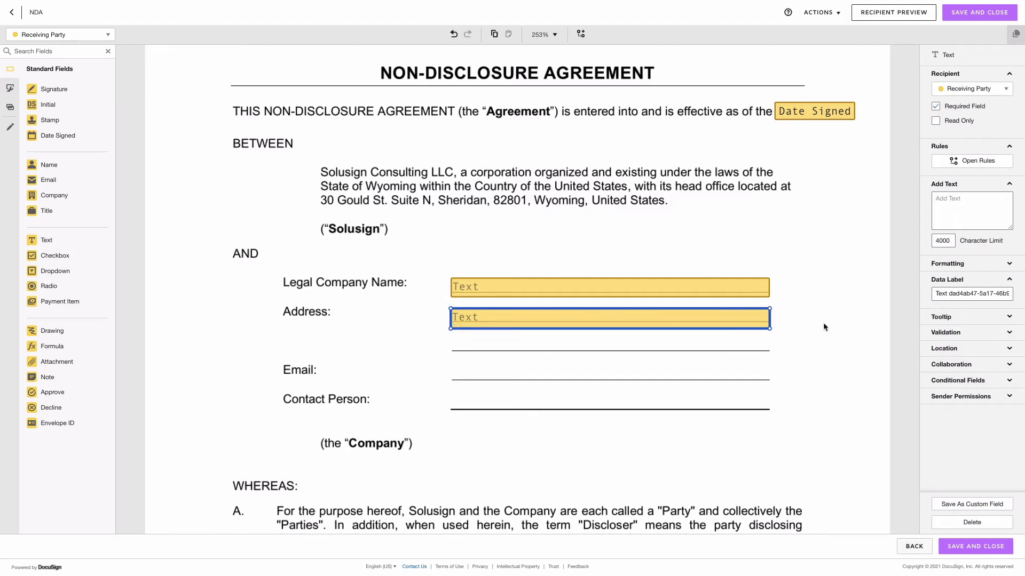
pyautogui.tripleClick(971, 293)
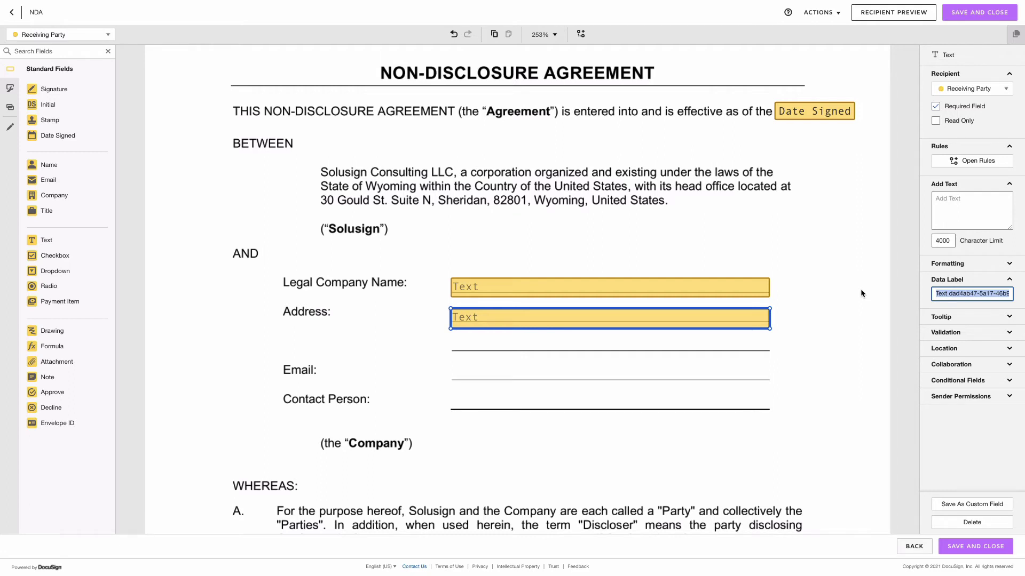
pyautogui.write('Address Line 1')
pyautogui.click(514, 347)
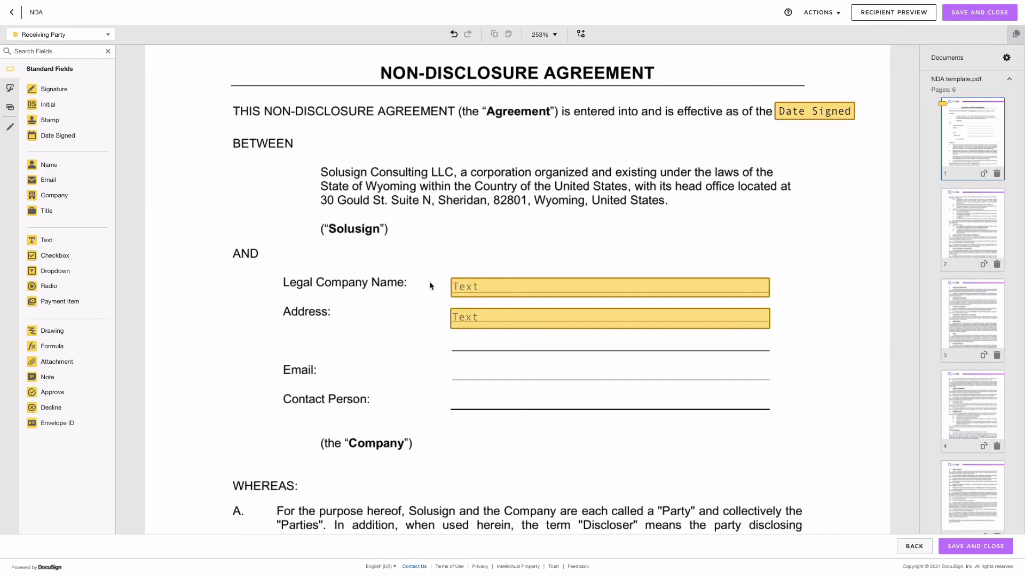
# - Duplicate the address field onto the second address line and label it Address Line 2
pyautogui.click(470, 324)
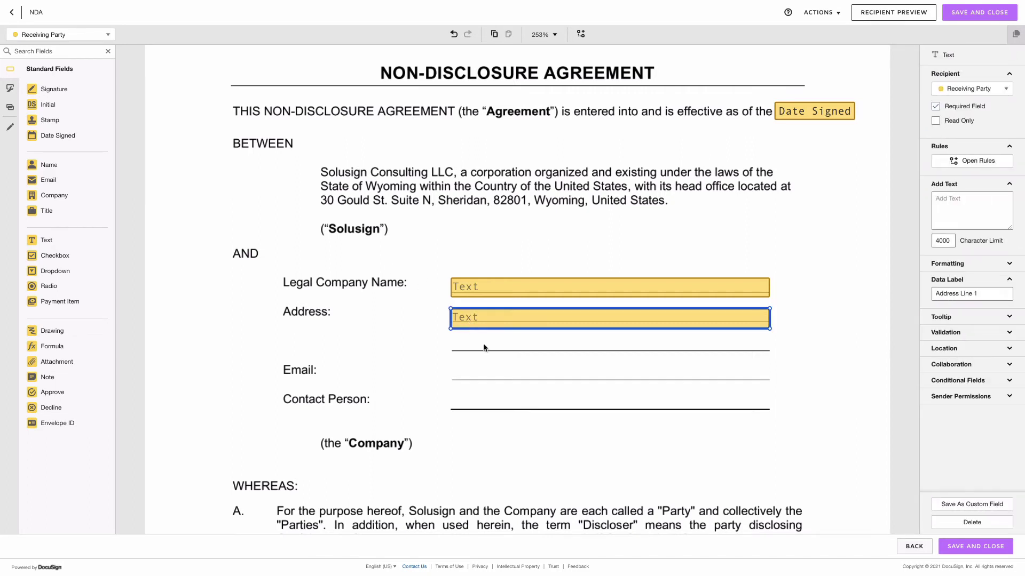
pyautogui.click(379, 307)
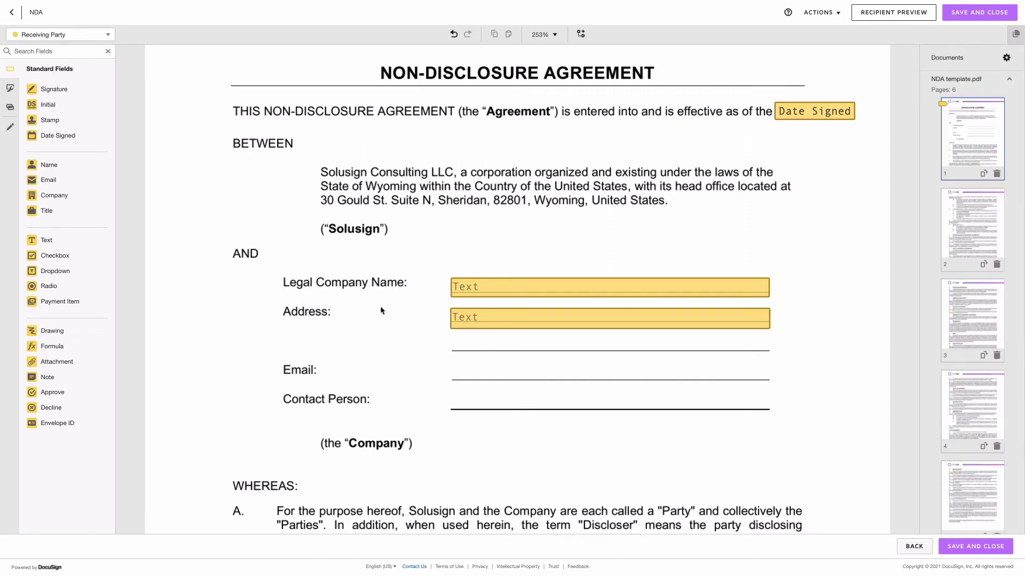
pyautogui.click(487, 326)
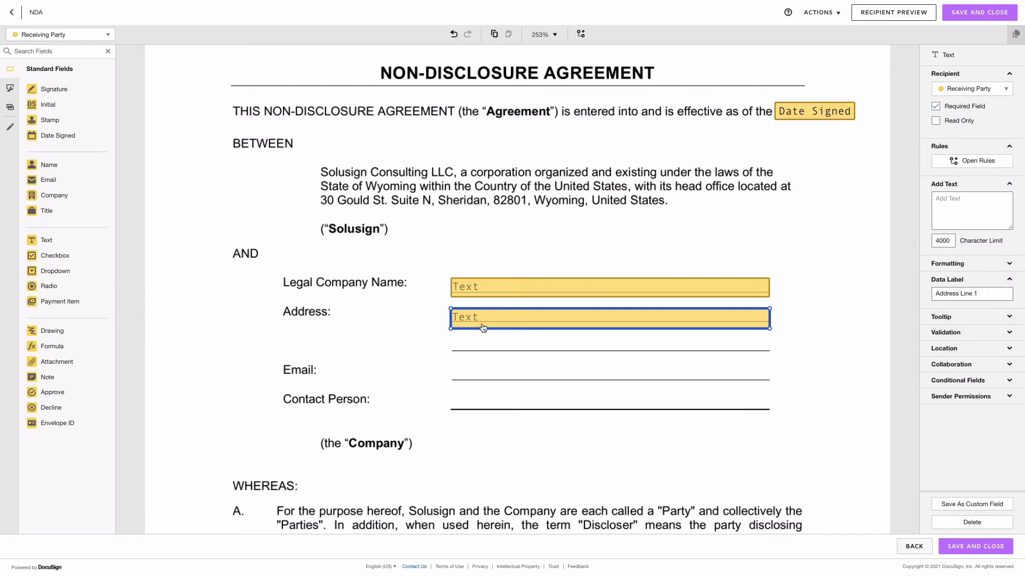
pyautogui.hotkey('ctrl', 'c')
pyautogui.hotkey('ctrl', 'v')
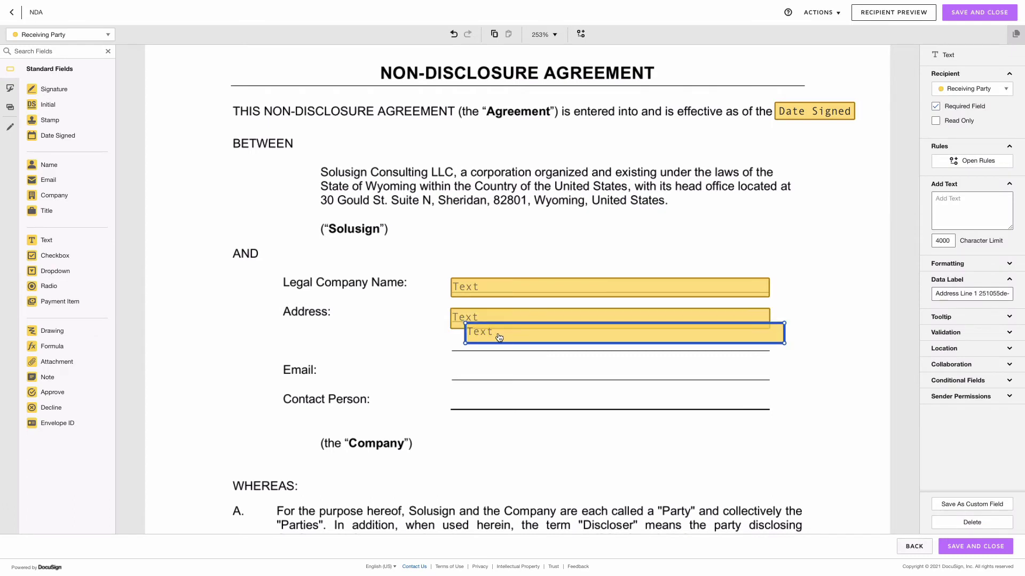
pyautogui.moveTo(498, 338); pyautogui.dragTo(484, 347)
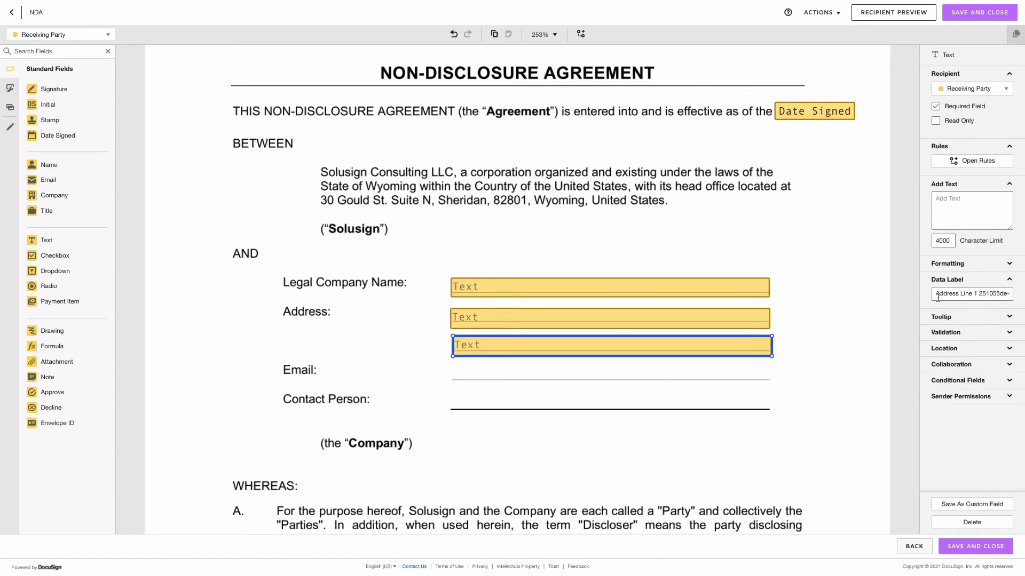
pyautogui.moveTo(974, 293); pyautogui.dragTo(1024, 303)
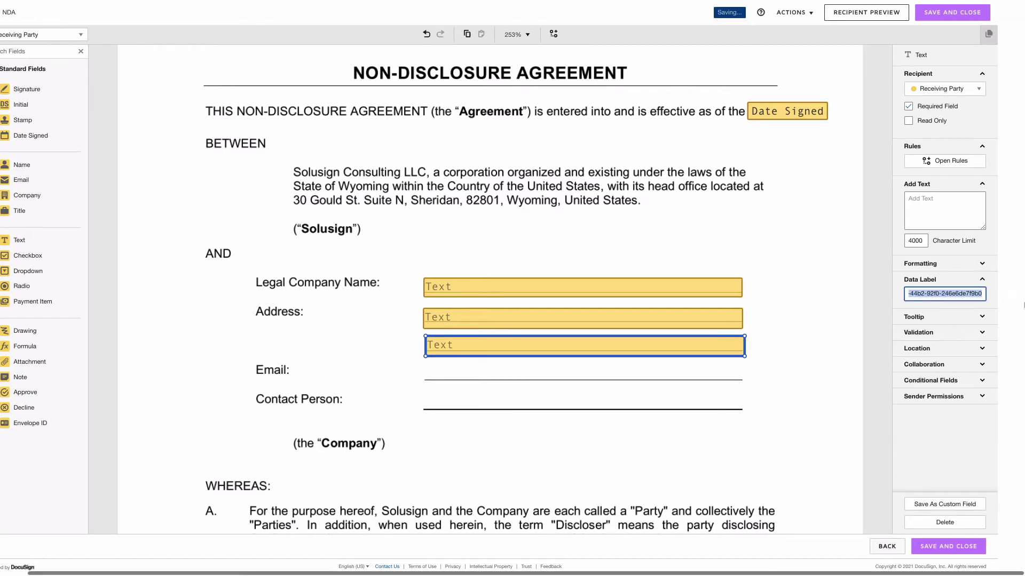
pyautogui.hotkey('ctrl', 'v')
pyautogui.click(767, 294)
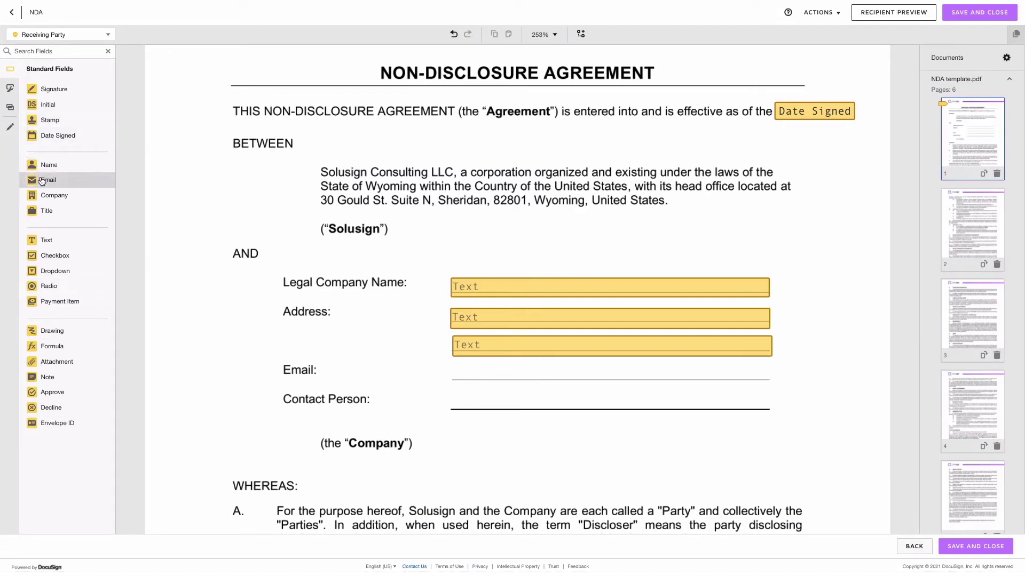
# - Place an Email field on the Email line and a Full Name field on the Contact Person line
pyautogui.moveTo(43, 182); pyautogui.dragTo(453, 370)
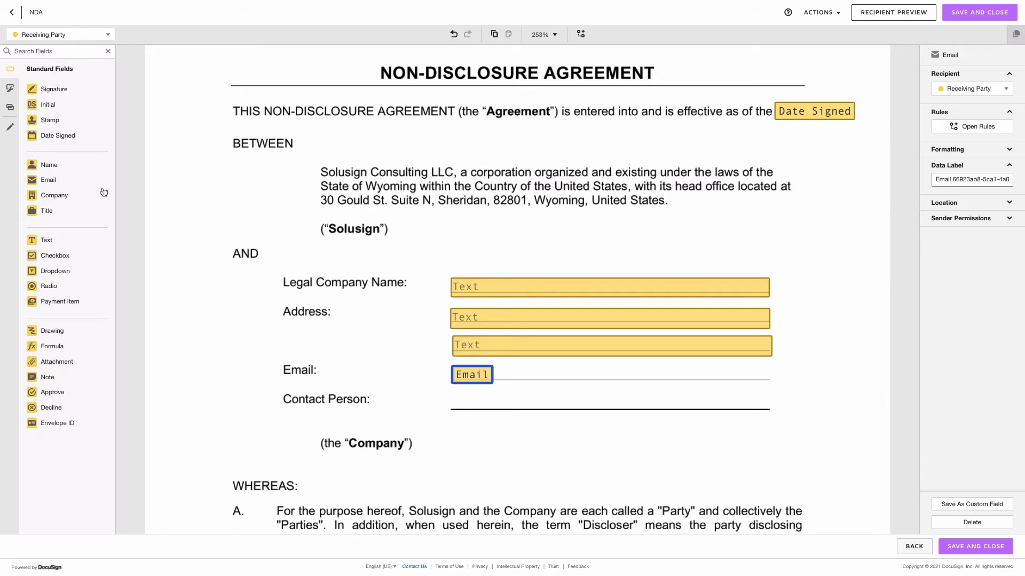
pyautogui.moveTo(62, 165); pyautogui.dragTo(456, 405)
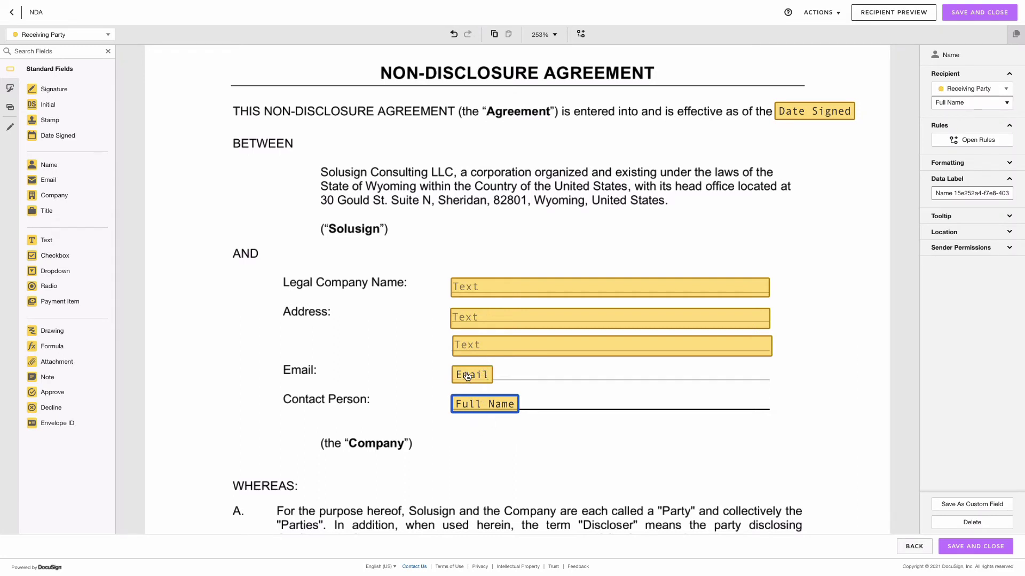
pyautogui.click(443, 420)
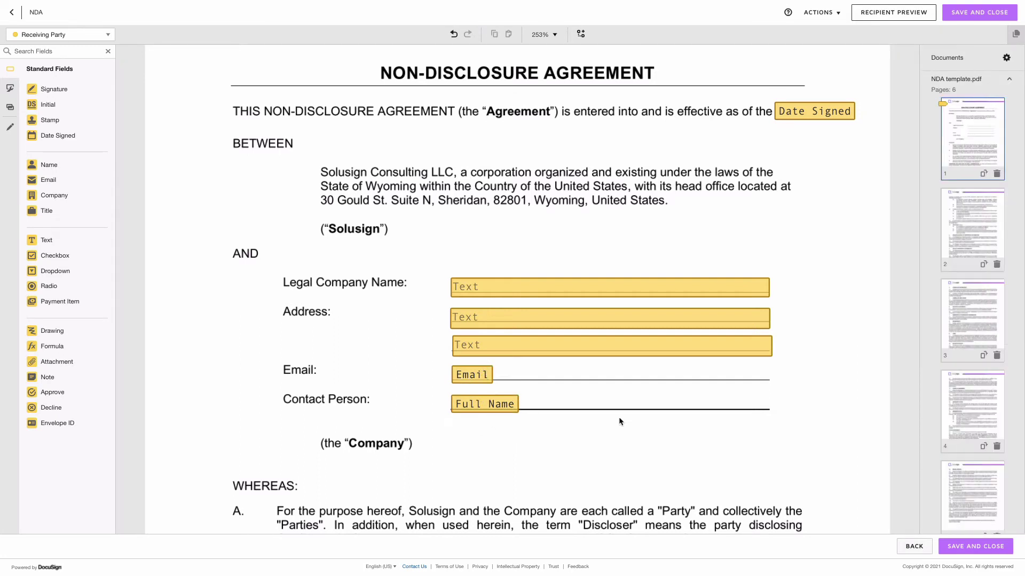
pyautogui.click(469, 377)
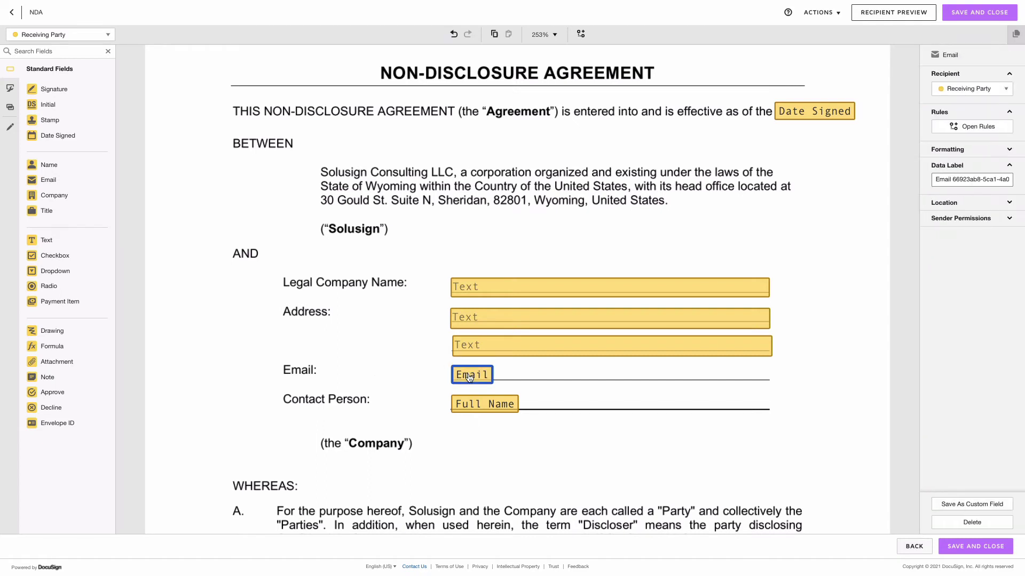
pyautogui.click(490, 408)
pyautogui.click(488, 424)
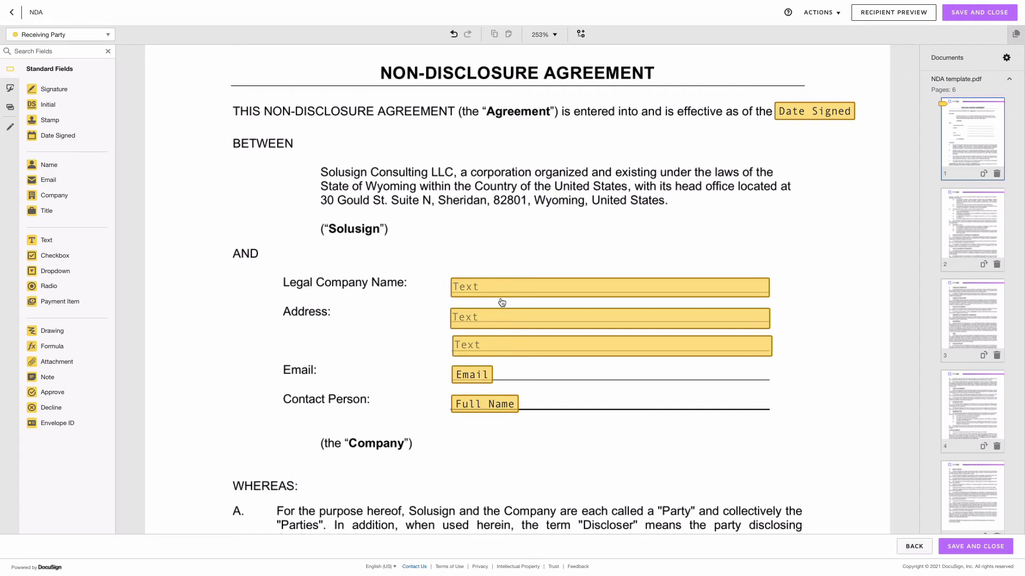
# - Left-align the five Receiving Party company detail fields on page 1
pyautogui.click(491, 286)
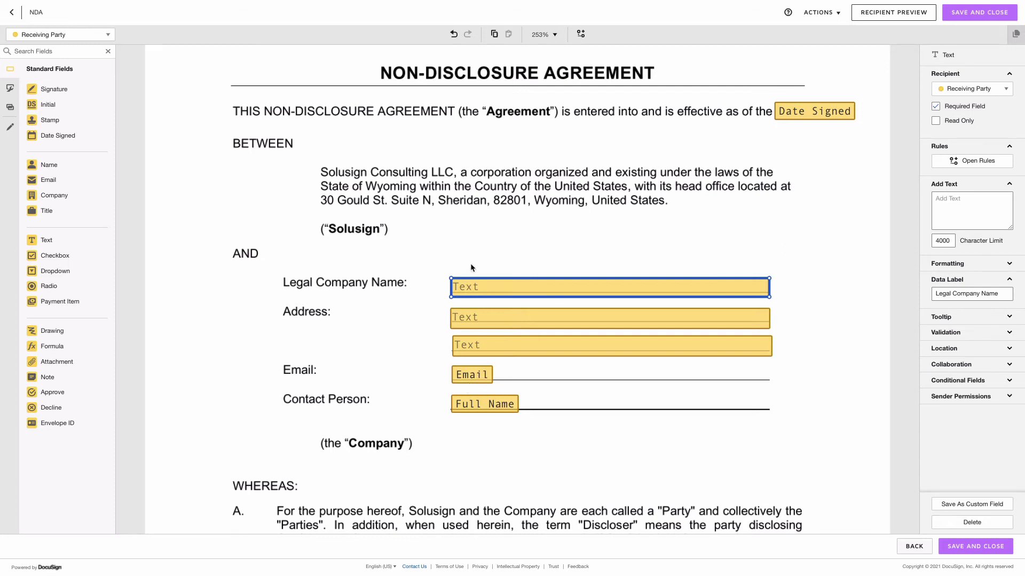
pyautogui.moveTo(552, 454); pyautogui.dragTo(449, 262)
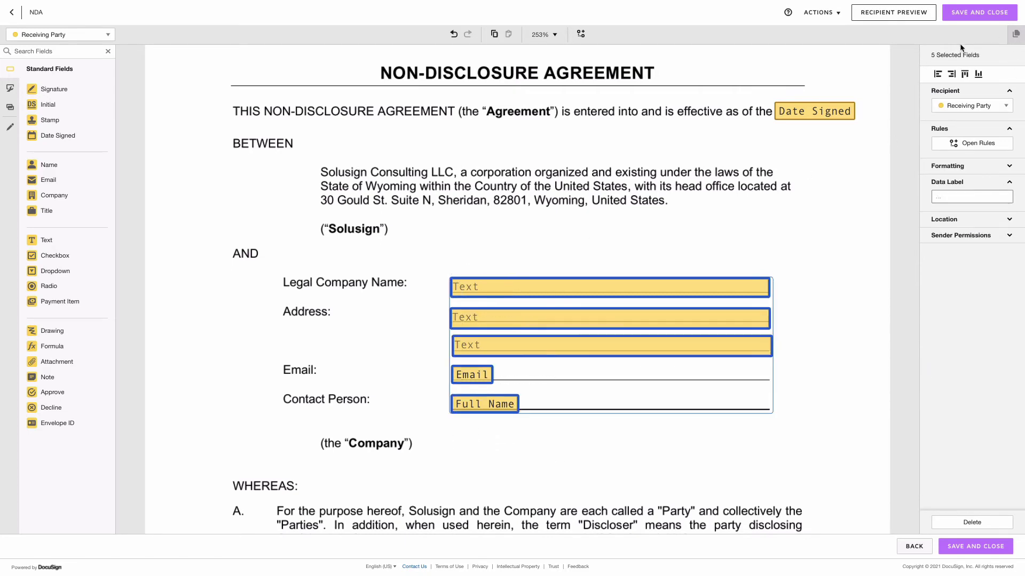
pyautogui.click(937, 75)
pyautogui.click(494, 446)
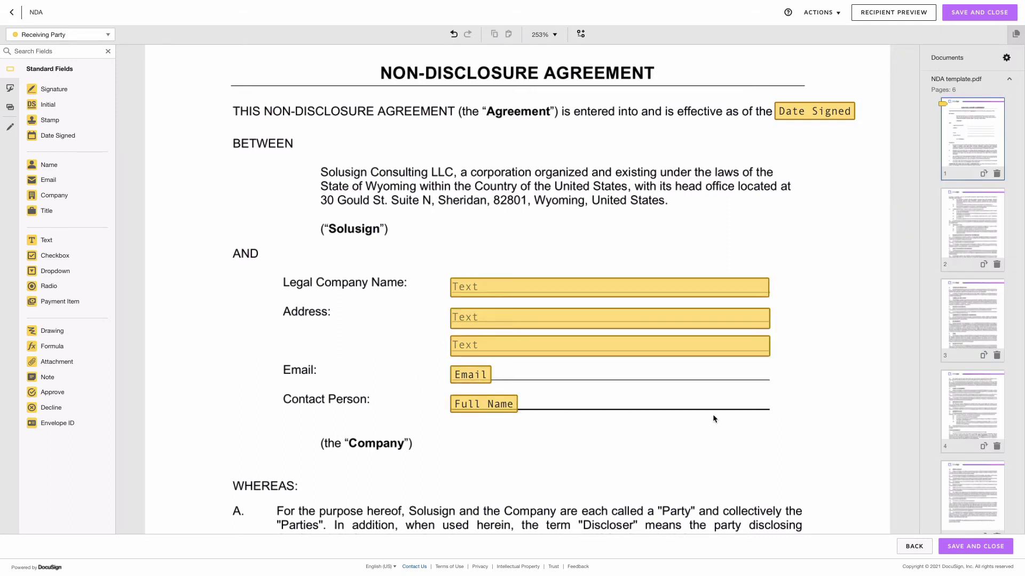
pyautogui.scroll(-15, 755, 407)
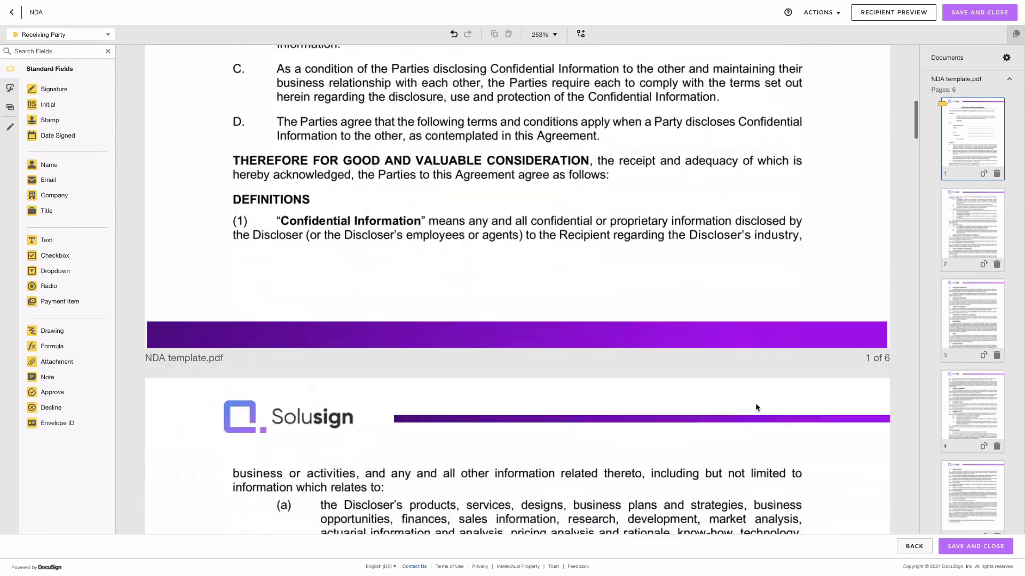
pyautogui.scroll(-20, 756, 407)
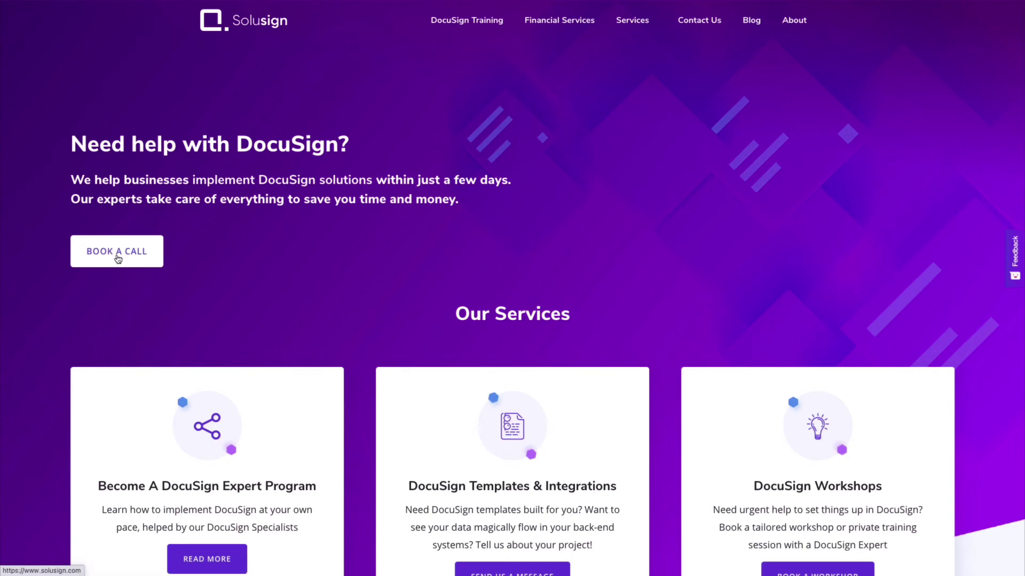
# - Open the Solusign call-booking calendar and pick July 15 for a 30-minute Strategy Session
pyautogui.click(118, 258)
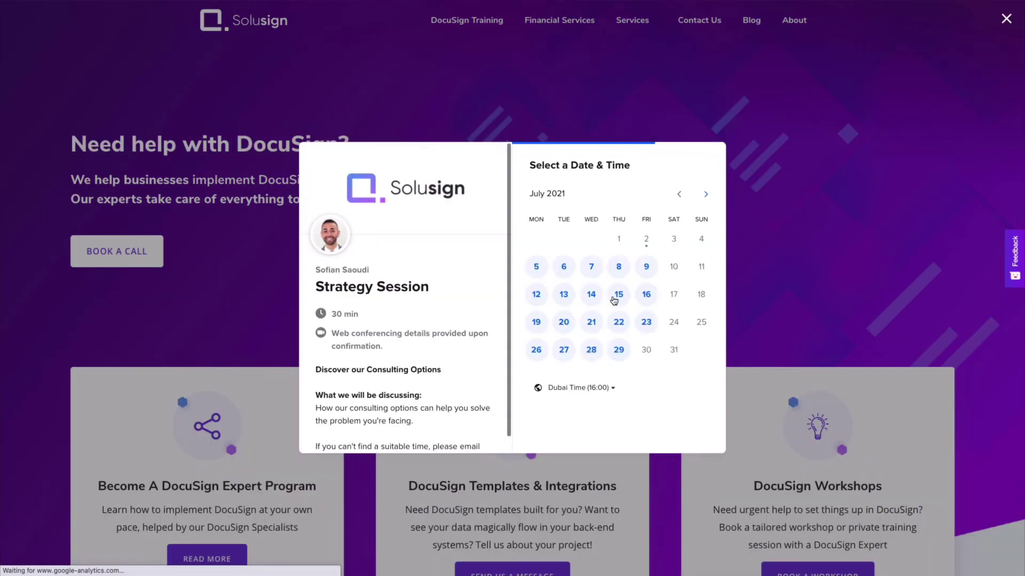
pyautogui.click(619, 294)
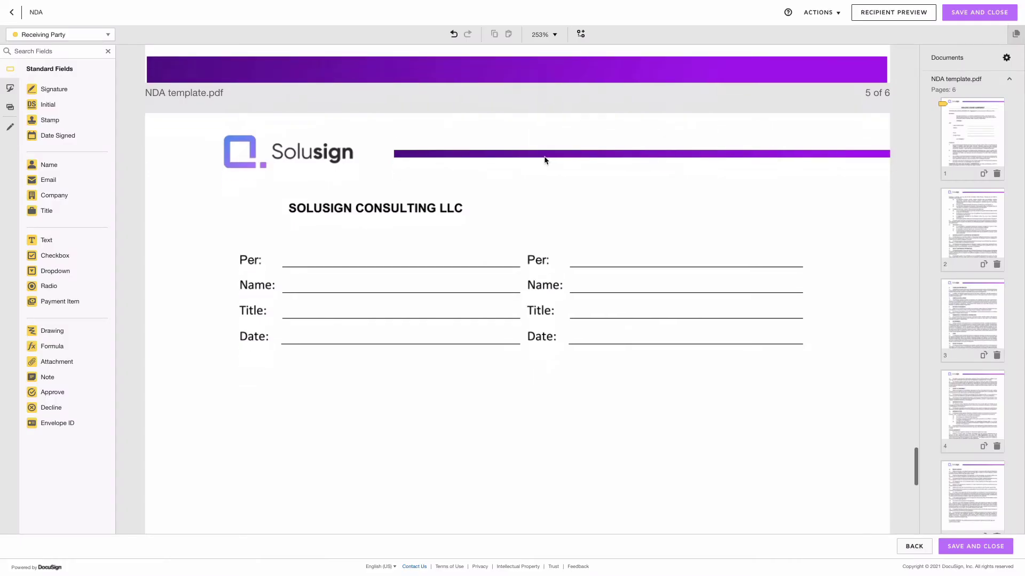
pyautogui.scroll(-1, 543, 156)
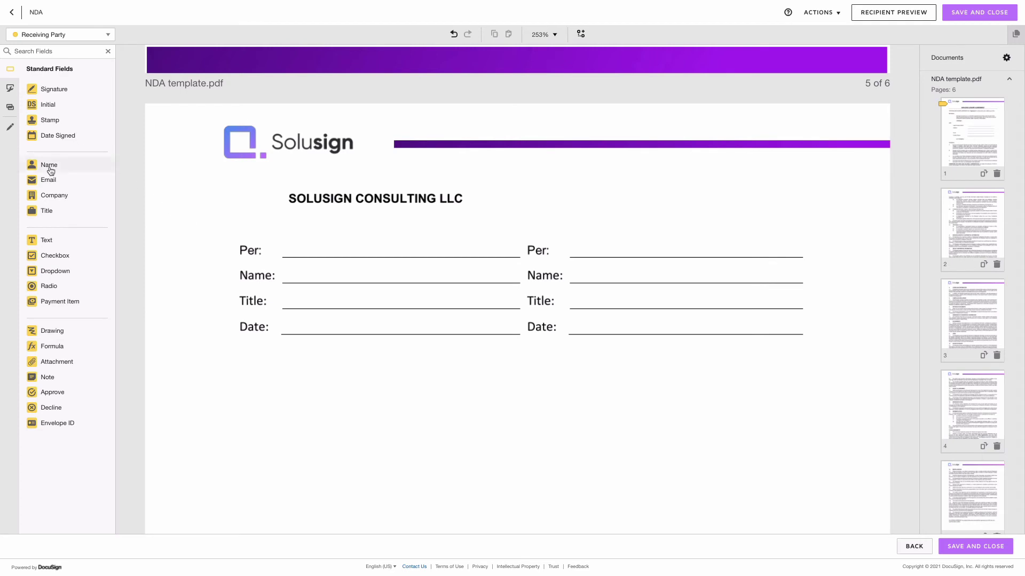
# - Add a Text field beside the page 5 SOLUSIGN CONSULTING LLC heading, data-labelled Legal Company Name
pyautogui.moveTo(44, 241); pyautogui.dragTo(540, 190)
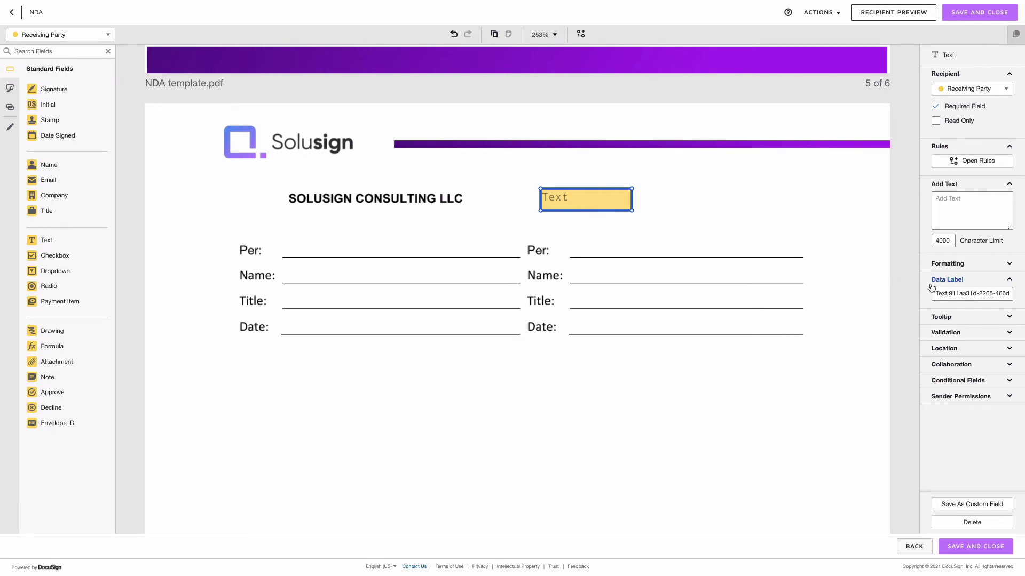
pyautogui.click(971, 293)
pyautogui.hotkey('ctrl', 'a')
pyautogui.write('Legal Company Name')
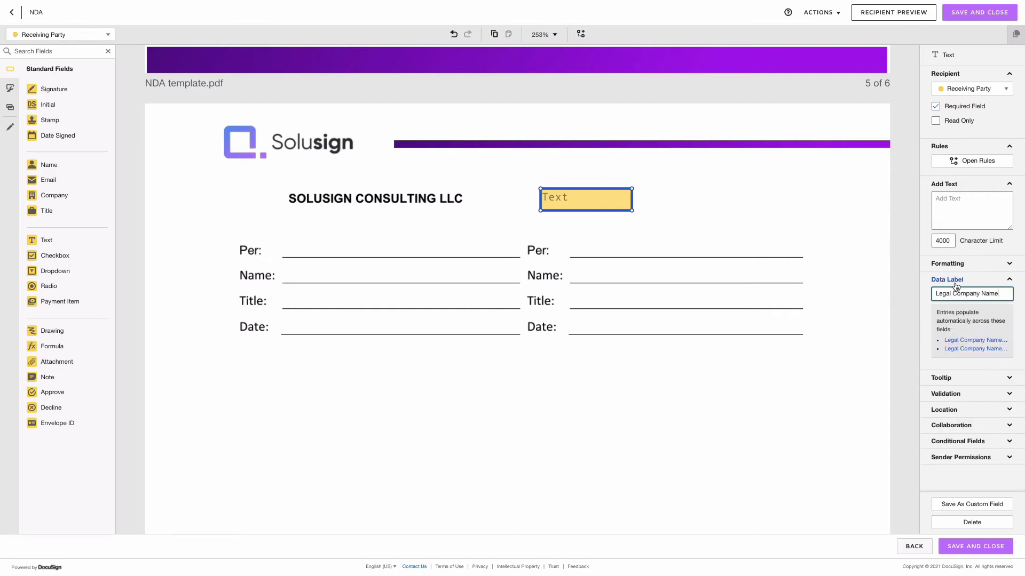
pyautogui.click(710, 294)
pyautogui.scroll(20, 709, 294)
pyautogui.scroll(15, 679, 268)
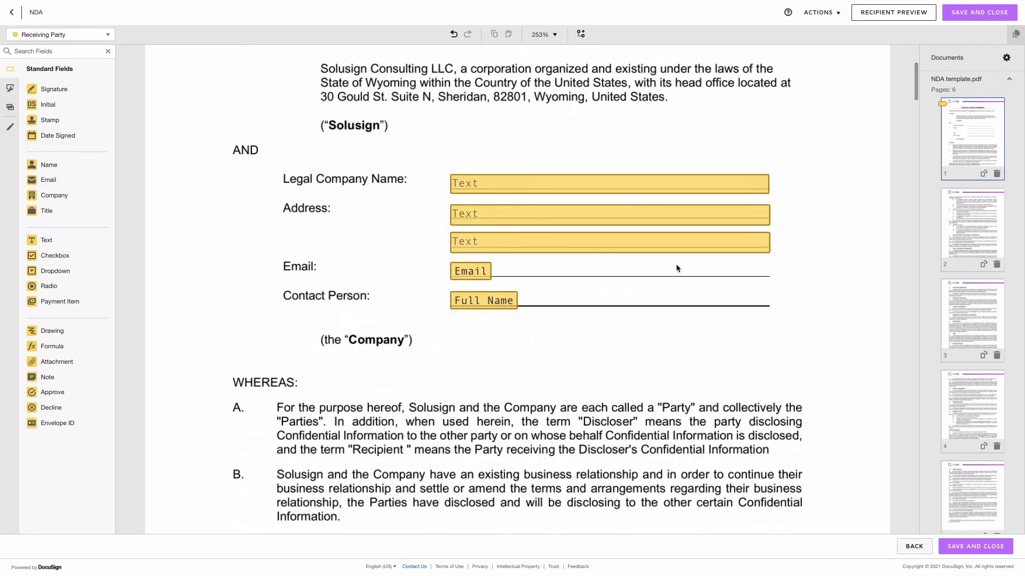
# - Enter 'company name' in the linked Legal Company Name field on page 1
pyautogui.click(509, 188)
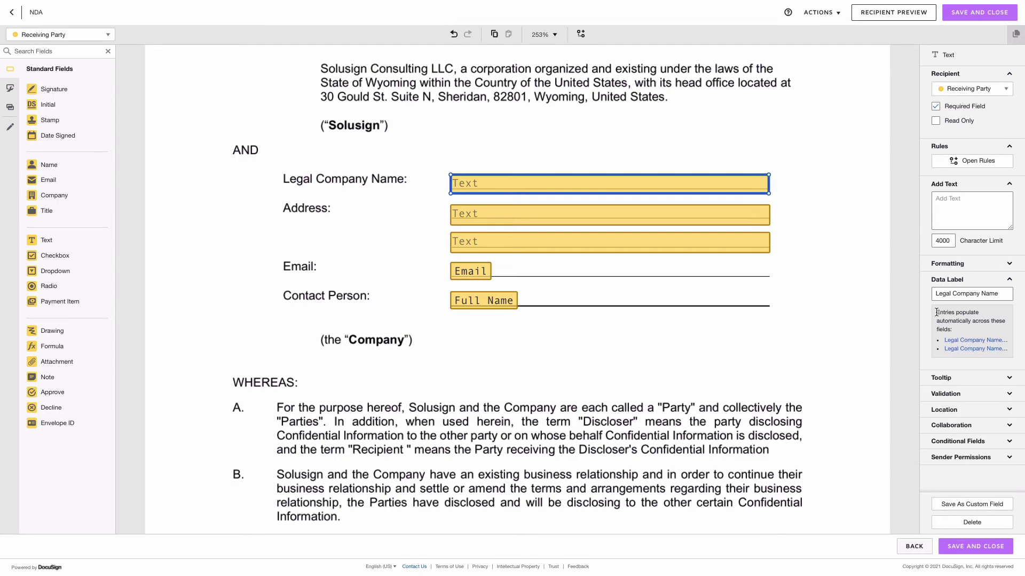
pyautogui.moveTo(938, 313); pyautogui.dragTo(955, 328)
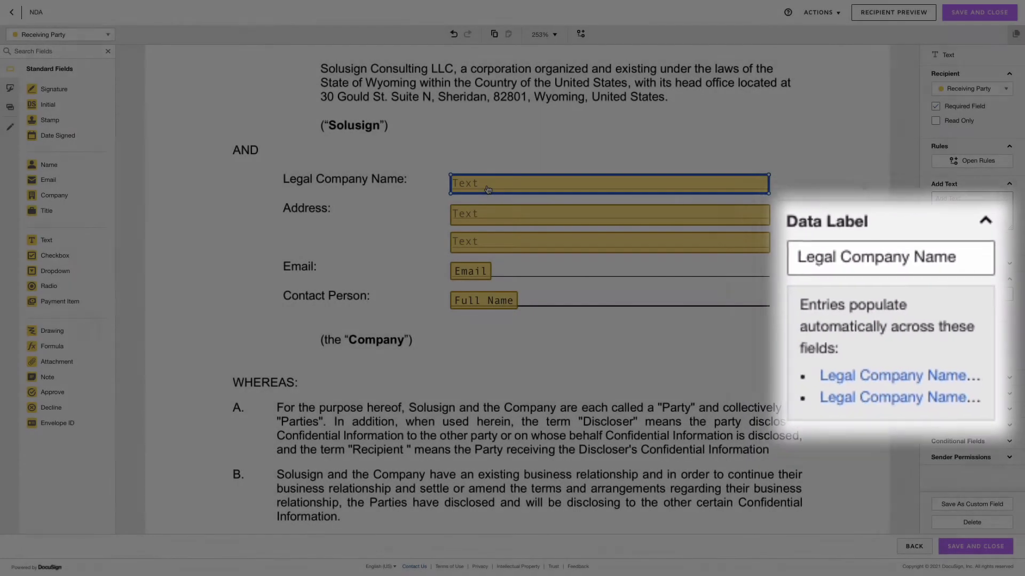
pyautogui.click(487, 188)
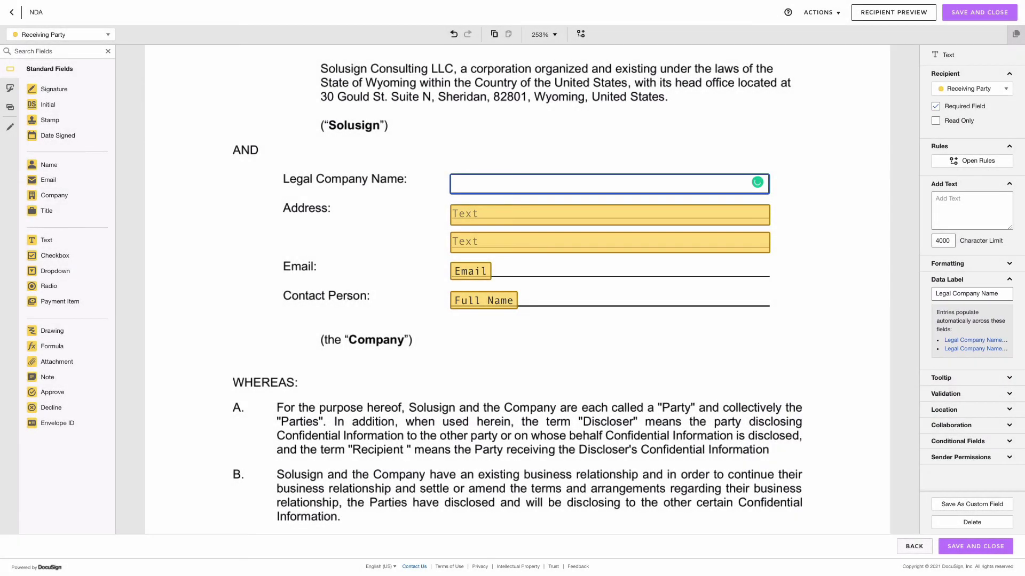
pyautogui.write('company name')
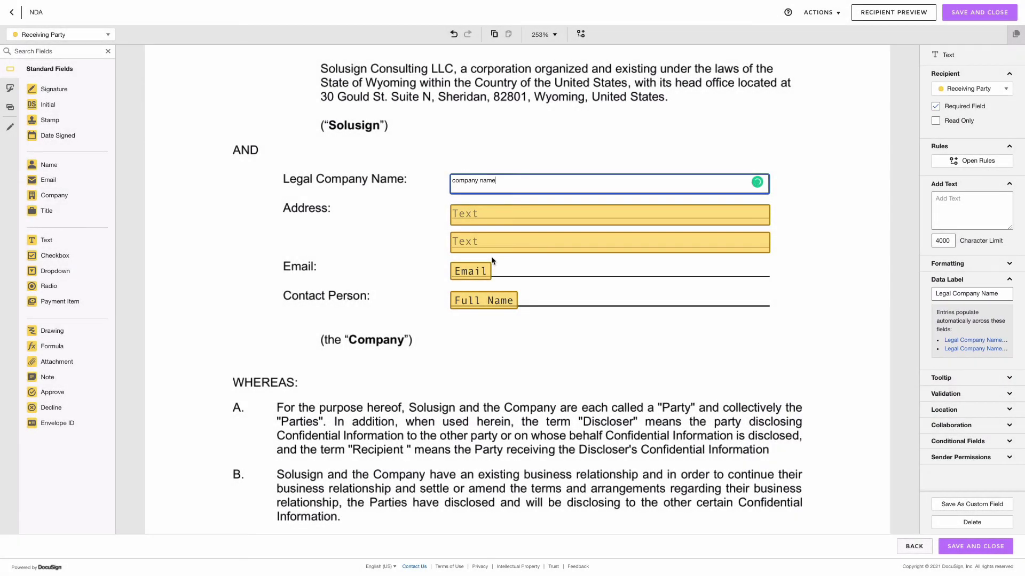
pyautogui.click(489, 271)
pyautogui.click(532, 379)
pyautogui.scroll(-20, 533, 379)
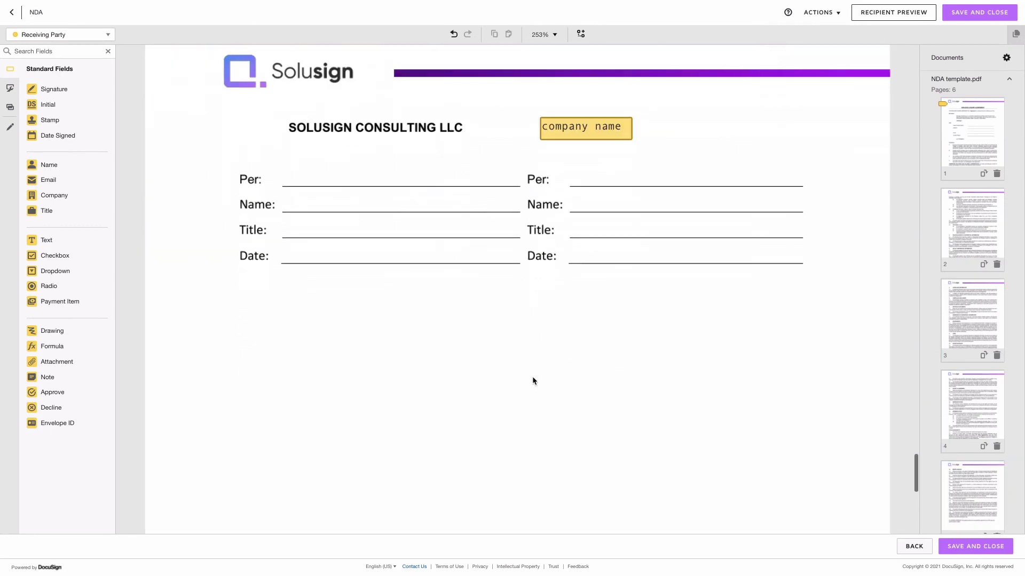
pyautogui.scroll(3, 533, 376)
# - Nudge the linked page 5 company name field two steps to the right
pyautogui.click(585, 220)
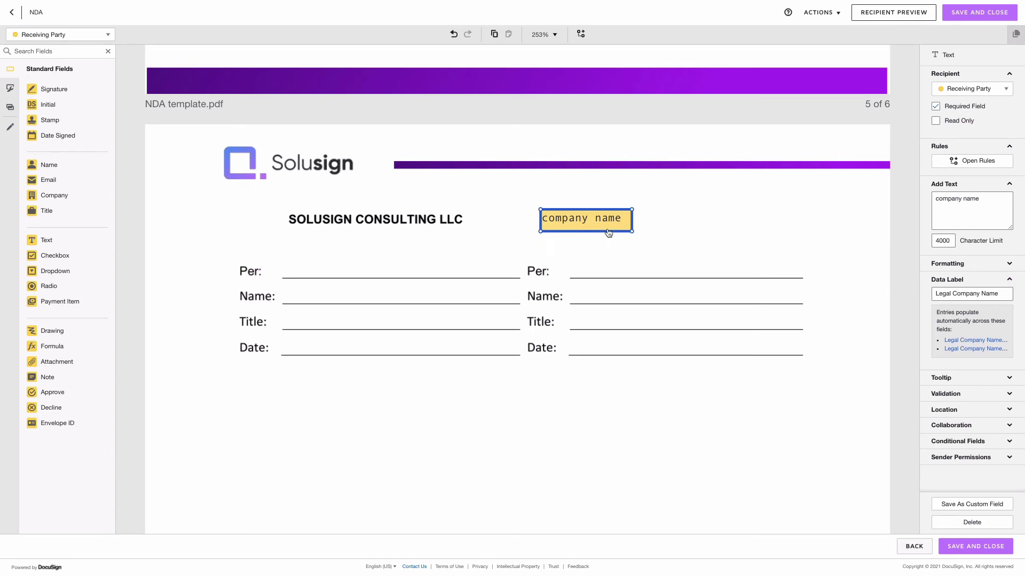
pyautogui.click(548, 283)
pyautogui.click(585, 228)
pyautogui.press('Right')
pyautogui.press('Right')
pyautogui.press('Right')
pyautogui.press('Right')
pyautogui.press('Right')
pyautogui.press('Right')
pyautogui.press('Right')
pyautogui.press('Right')
pyautogui.press('Right')
pyautogui.press('Right')
pyautogui.press('Right')
pyautogui.press('Right')
pyautogui.press('Right')
pyautogui.press('Right')
pyautogui.press('Right')
pyautogui.press('Right')
pyautogui.press('Right')
pyautogui.press('Right')
pyautogui.press('Right')
pyautogui.press('Right')
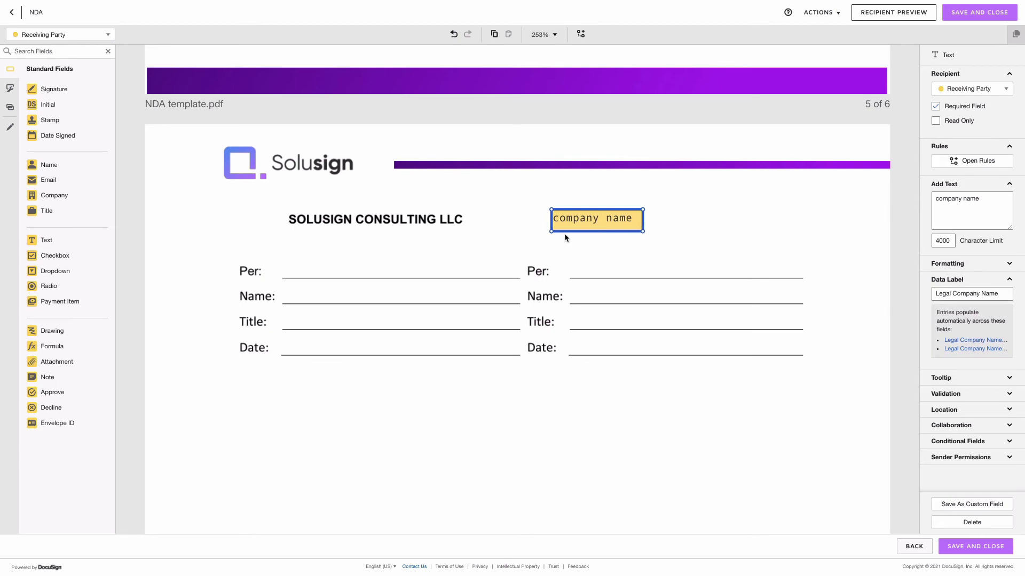
pyautogui.press('Right')
pyautogui.click(599, 262)
pyautogui.click(592, 229)
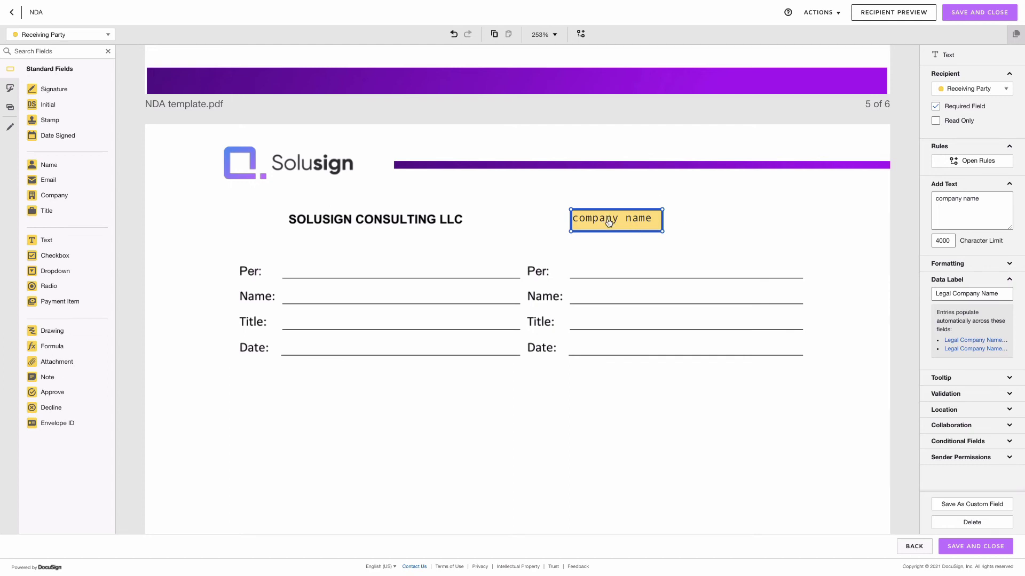
# - Enter SOLUSIGN as the text of the page 5 company name field
pyautogui.doubleClick(635, 223)
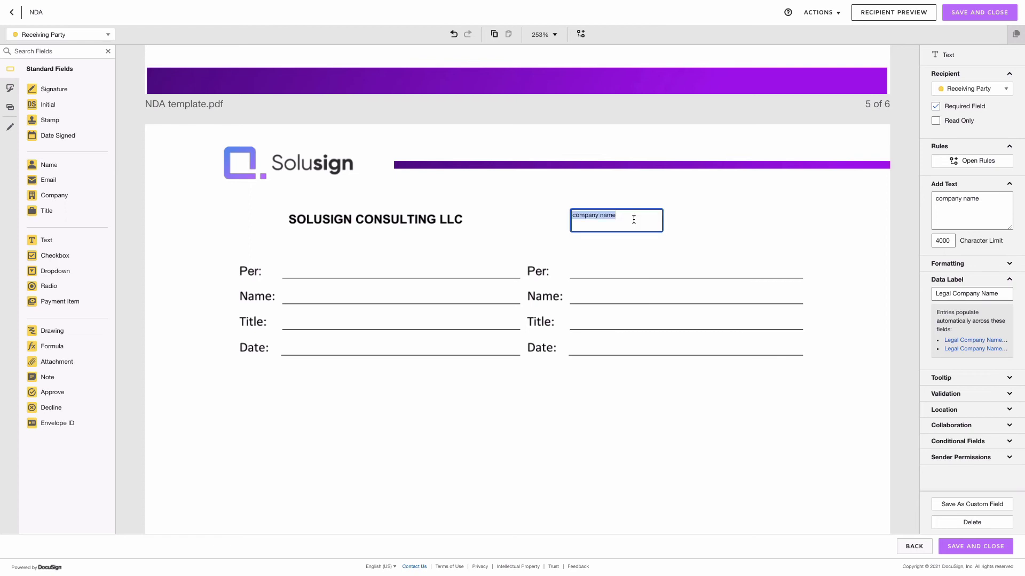
pyautogui.write('SOLUSIGN')
pyautogui.click(646, 260)
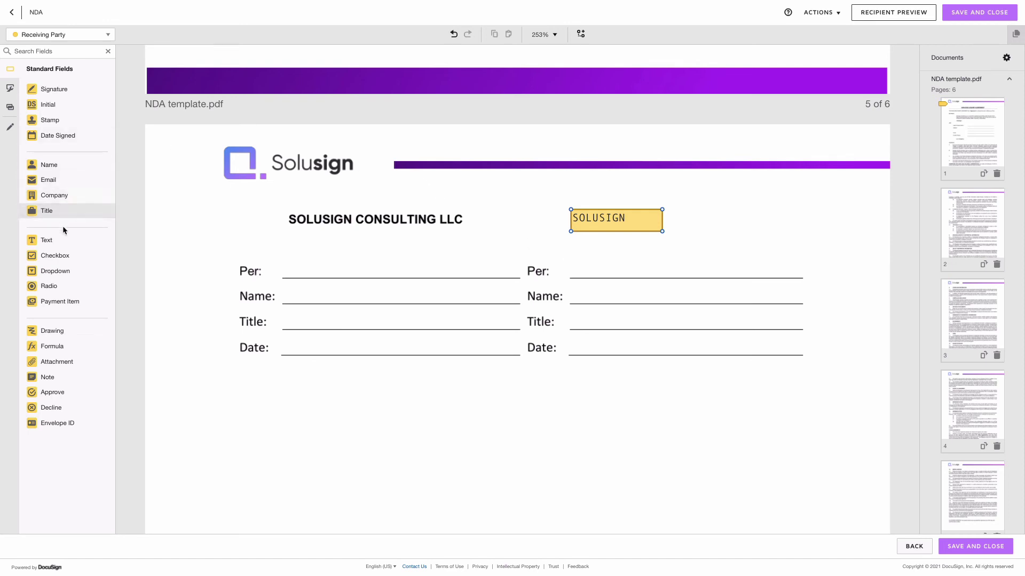
# - Top-align the SOLUSIGN field using a temporary text field, delete the helper, and reposition SOLUSIGN
pyautogui.moveTo(46, 240); pyautogui.dragTo(491, 237)
pyautogui.moveTo(499, 171); pyautogui.dragTo(601, 264)
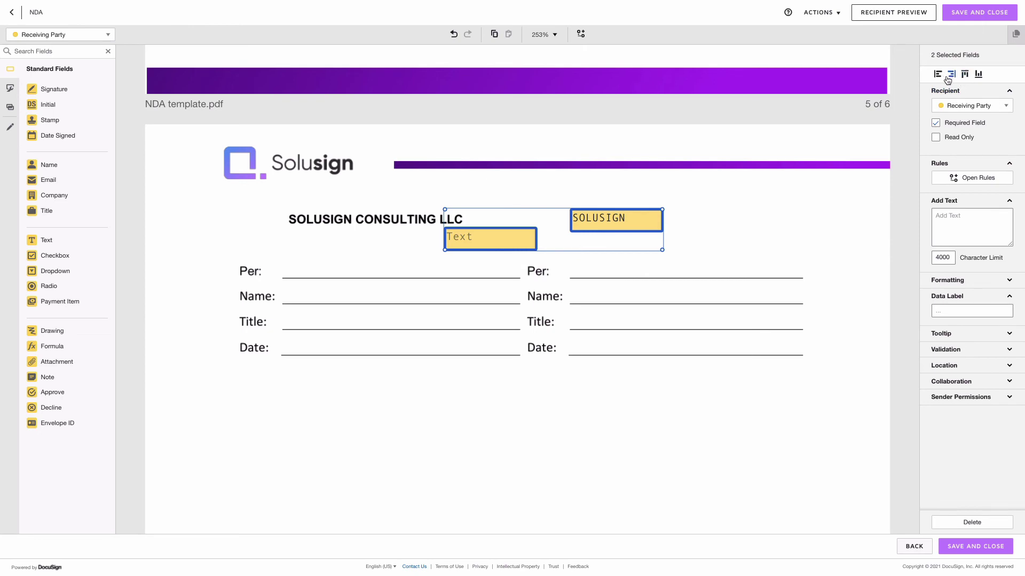
pyautogui.click(964, 73)
pyautogui.click(628, 158)
pyautogui.click(491, 220)
pyautogui.press('Delete')
pyautogui.click(613, 224)
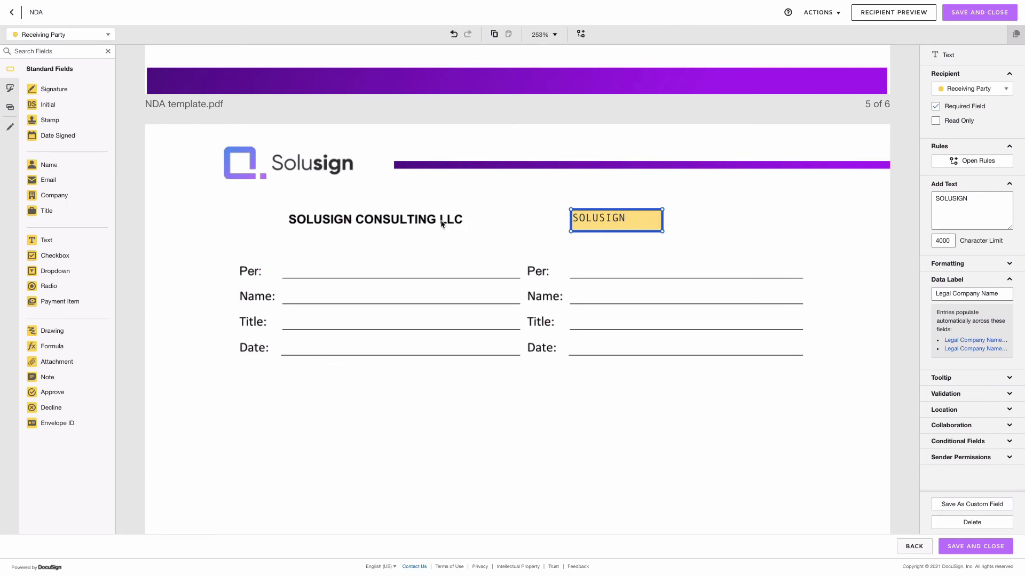
pyautogui.moveTo(348, 178); pyautogui.dragTo(603, 235)
pyautogui.click(632, 238)
pyautogui.click(602, 219)
# - Set the SOLUSIGN field's font to Arial and make it bold
pyautogui.click(946, 264)
pyautogui.click(954, 278)
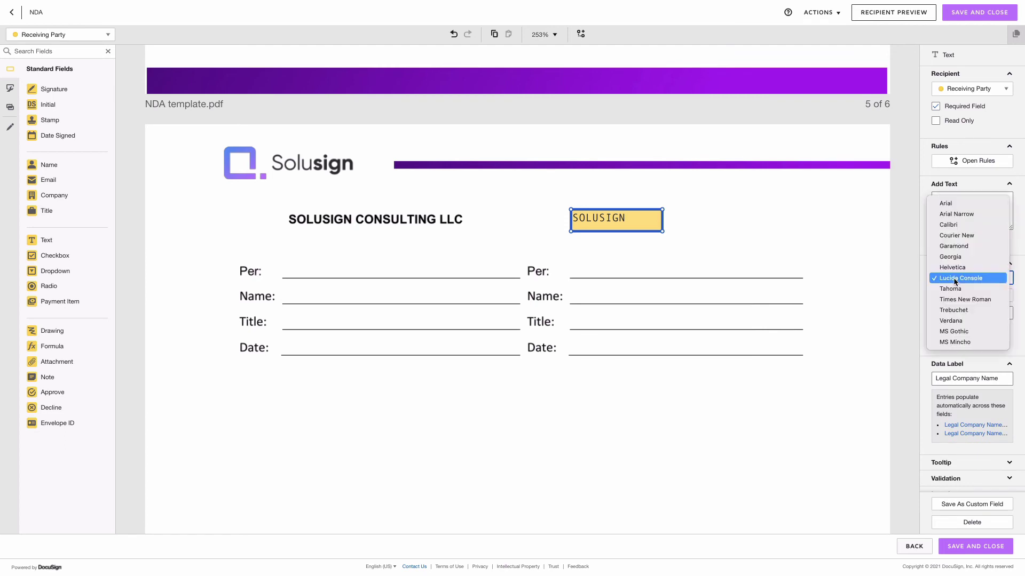
pyautogui.click(945, 203)
pyautogui.click(742, 286)
pyautogui.click(612, 223)
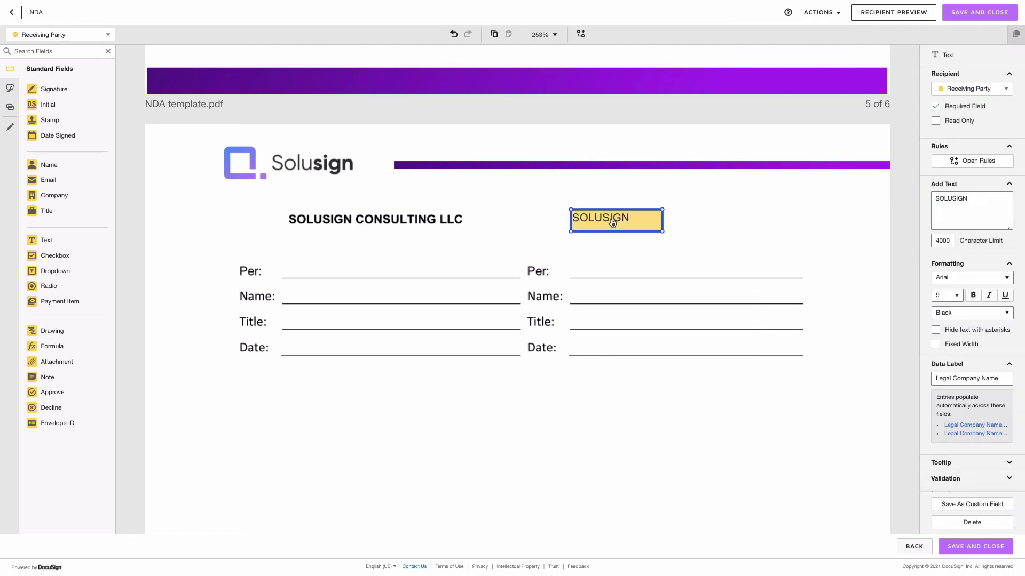
pyautogui.click(975, 296)
# - Shift the SOLUSIGN field left over the company heading and set its font size to 10
pyautogui.press('Left')
pyautogui.press('Left')
pyautogui.press('Left')
pyautogui.press('Left')
pyautogui.press('Left')
pyautogui.press('Left')
pyautogui.press('Left')
pyautogui.press('Left')
pyautogui.press('Left')
pyautogui.hotkey('shift', 'Left')
pyautogui.hotkey('shift', 'Left')
pyautogui.hotkey('shift', 'Left')
pyautogui.hotkey('shift', 'Left')
pyautogui.hotkey('shift', 'Left')
pyautogui.hotkey('shift', 'Left')
pyautogui.hotkey('shift', 'Left')
pyautogui.hotkey('shift', 'Left')
pyautogui.hotkey('shift', 'Left')
pyautogui.hotkey('shift', 'Left')
pyautogui.hotkey('shift', 'Left')
pyautogui.hotkey('shift', 'Left')
pyautogui.hotkey('shift', 'Left')
pyautogui.hotkey('shift', 'Left')
pyautogui.hotkey('shift', 'Left')
pyautogui.hotkey('shift', 'Left')
pyautogui.hotkey('shift', 'Left')
pyautogui.hotkey('shift', 'Left')
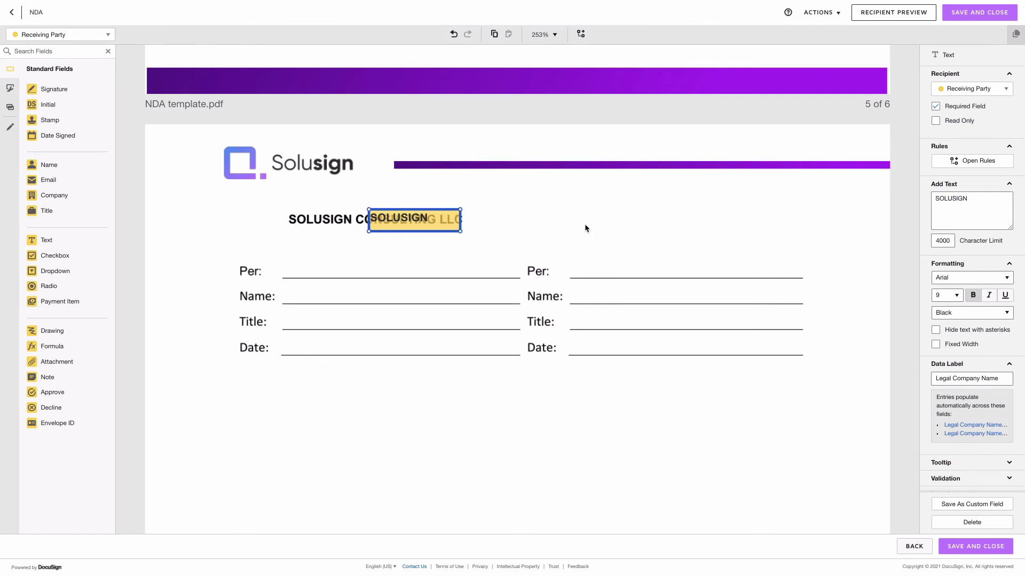
pyautogui.hotkey('shift', 'Left')
pyautogui.hotkey('shift', 'Left')
pyautogui.hotkey('shift', 'Left')
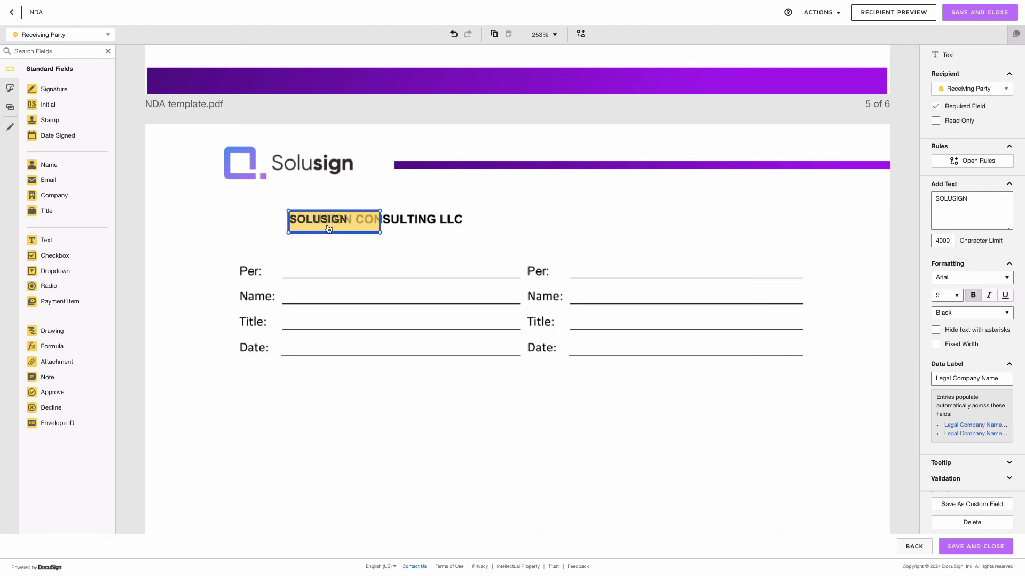
pyautogui.click(947, 295)
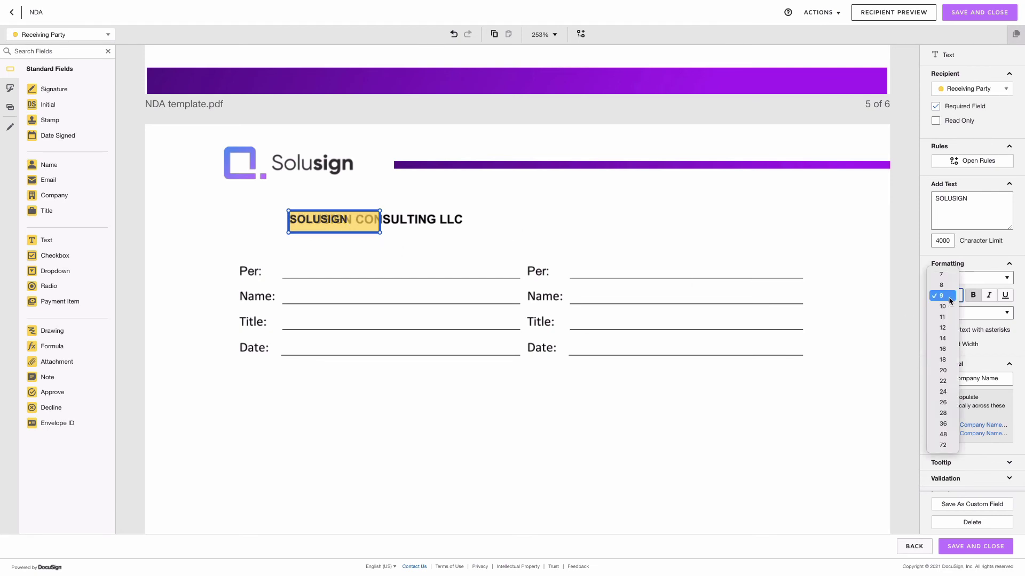
pyautogui.click(940, 303)
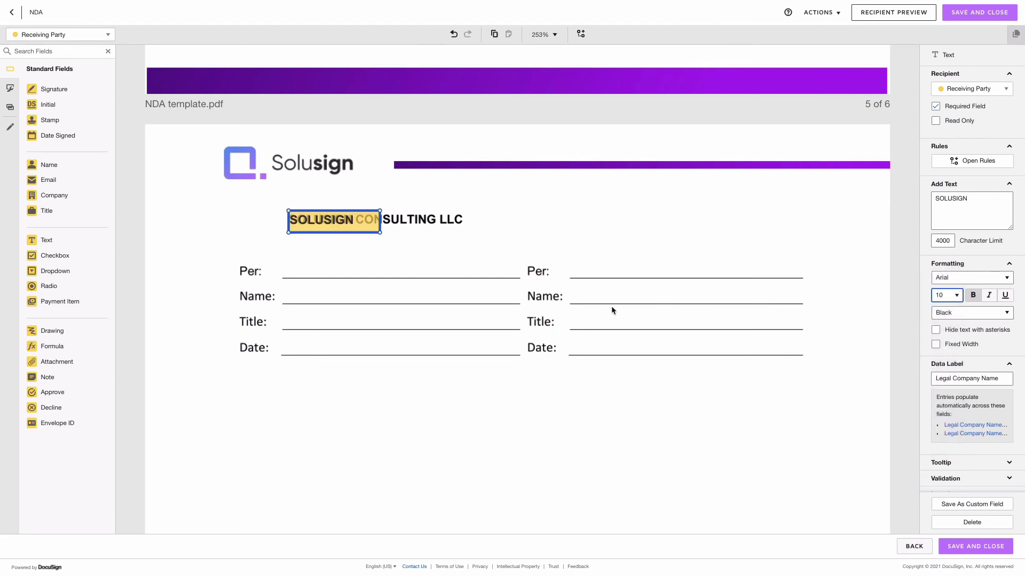
pyautogui.press('Left')
pyautogui.click(352, 297)
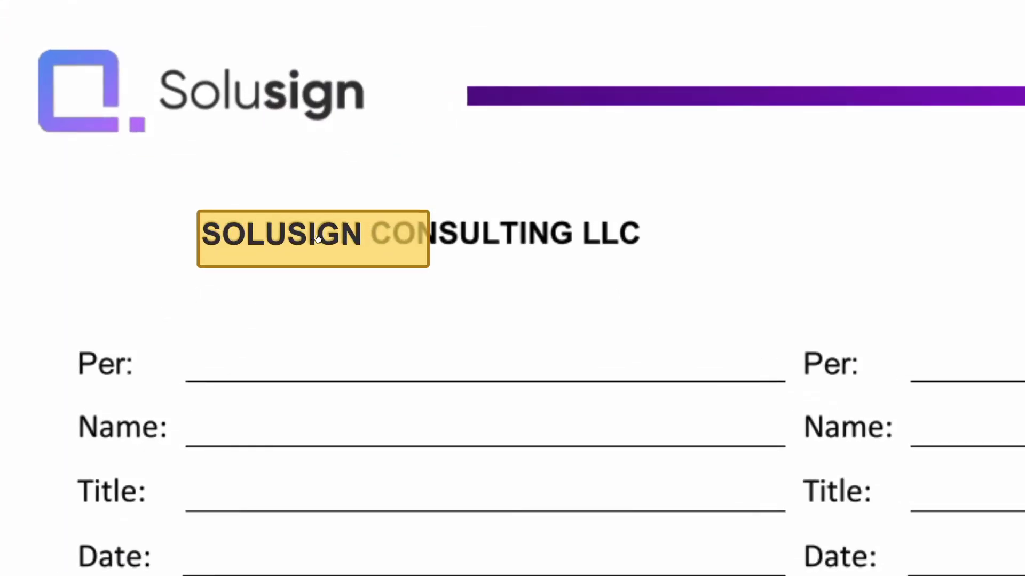
pyautogui.click(284, 240)
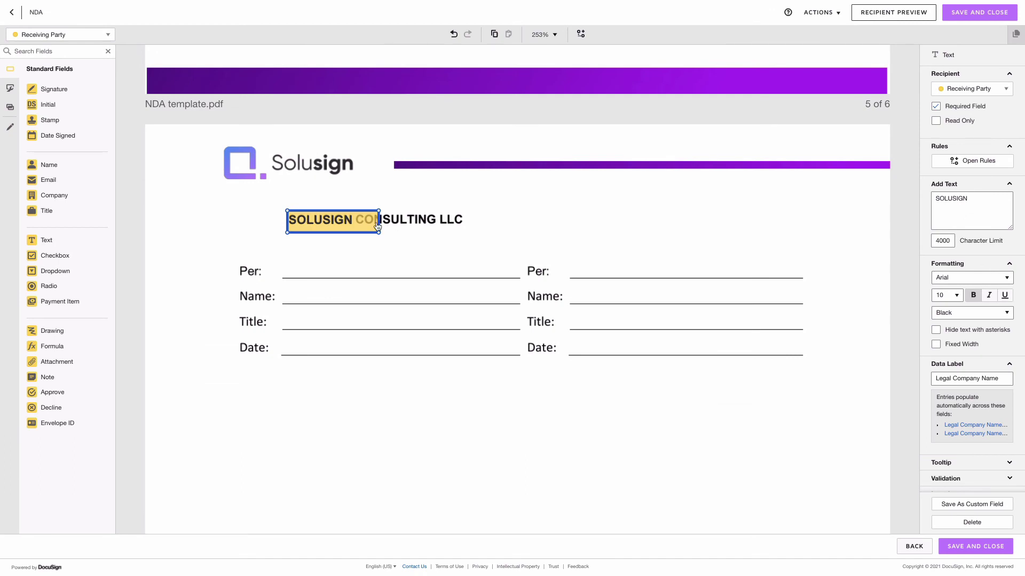
# - Nudge the field back right of the heading and clear its SOLUSIGN text
pyautogui.press('Right')
pyautogui.press('Right')
pyautogui.press('Right')
pyautogui.press('Right')
pyautogui.press('Right')
pyautogui.press('Right')
pyautogui.press('Right')
pyautogui.press('Right')
pyautogui.press('Right')
pyautogui.press('Right')
pyautogui.press('Right')
pyautogui.press('Right')
pyautogui.press('Right')
pyautogui.press('Right')
pyautogui.press('Right')
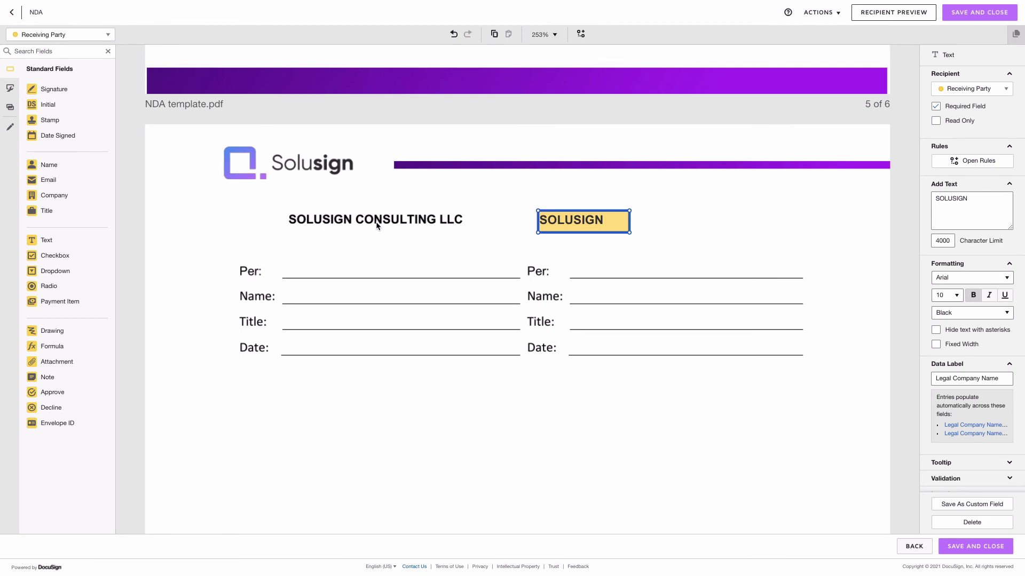
pyautogui.press('Right')
pyautogui.press('Right')
pyautogui.press('Right')
pyautogui.press('Right')
pyautogui.press('Right')
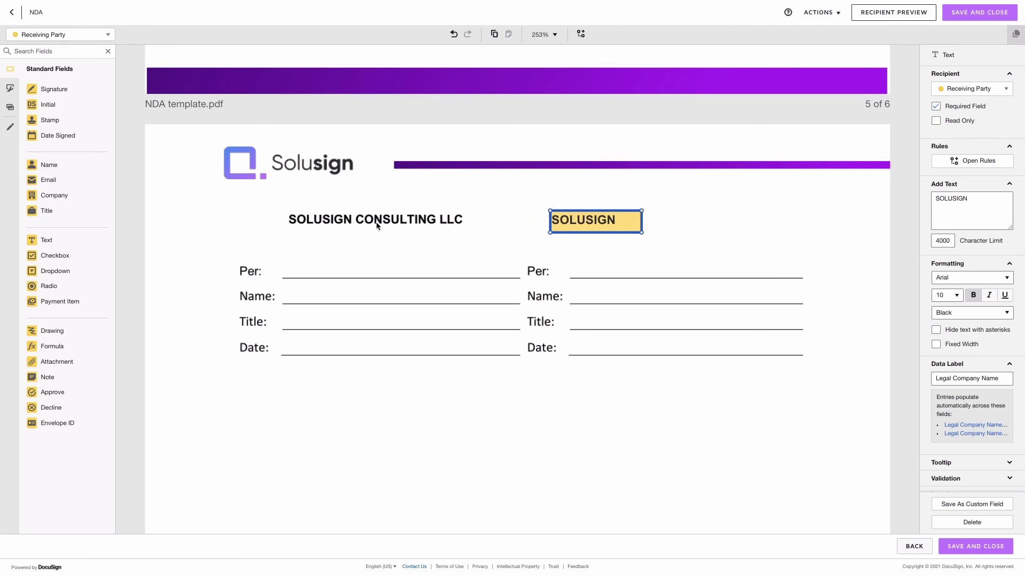
pyautogui.press('Right')
pyautogui.press('Right')
pyautogui.press('Right')
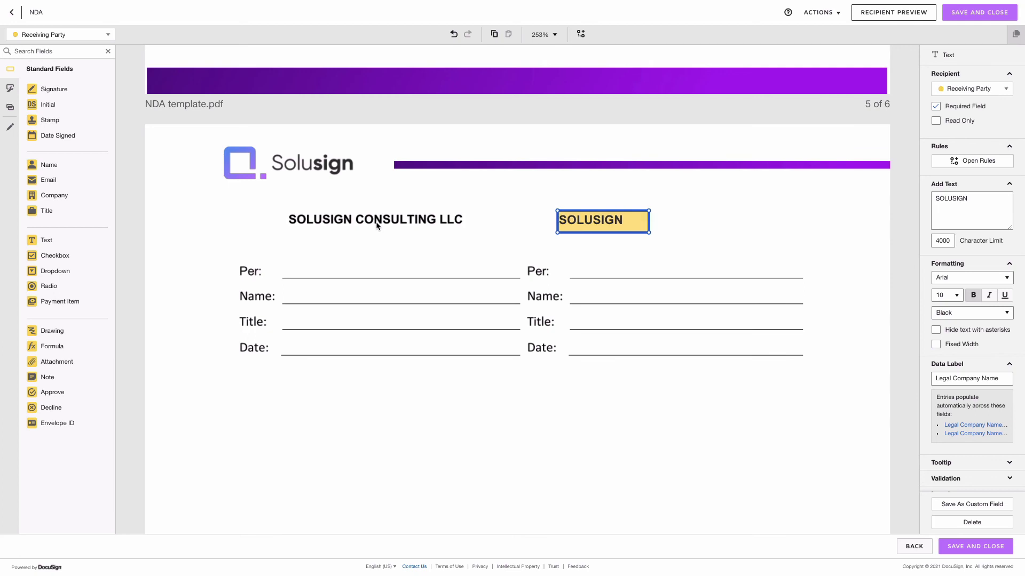
pyautogui.press('Right')
pyautogui.press('Right')
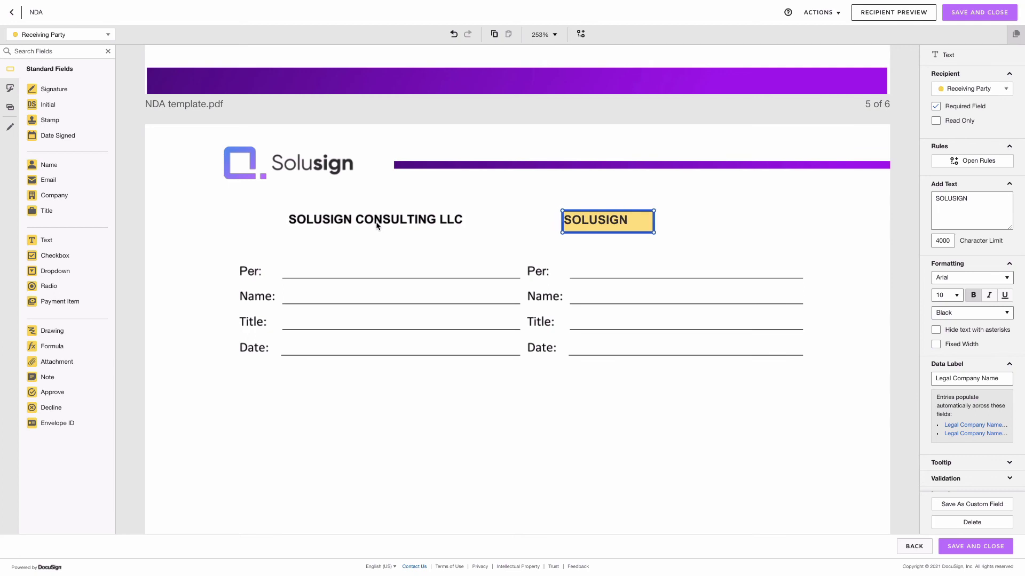
pyautogui.press('Right')
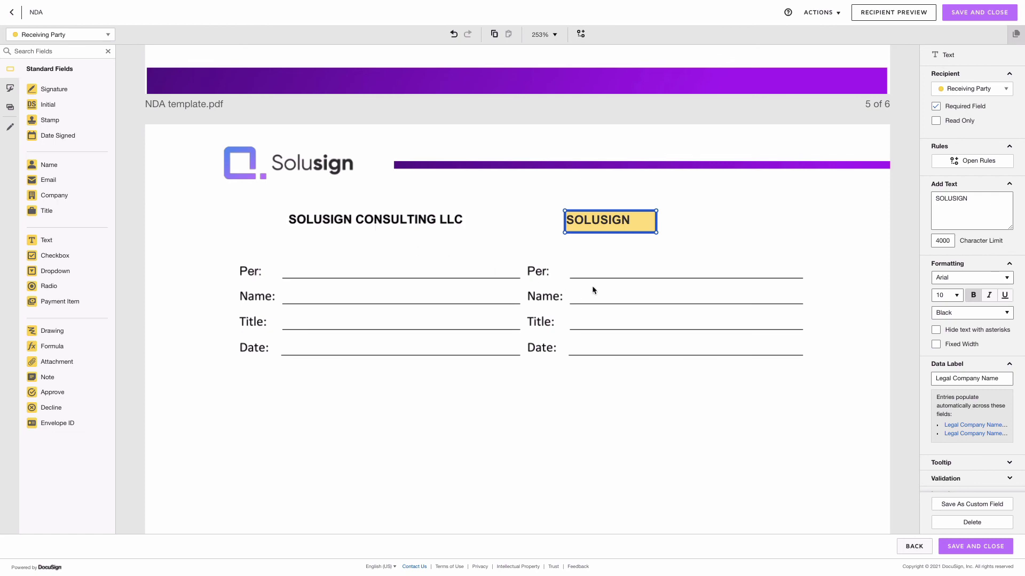
pyautogui.moveTo(970, 200); pyautogui.dragTo(941, 197)
pyautogui.press('BackSpace')
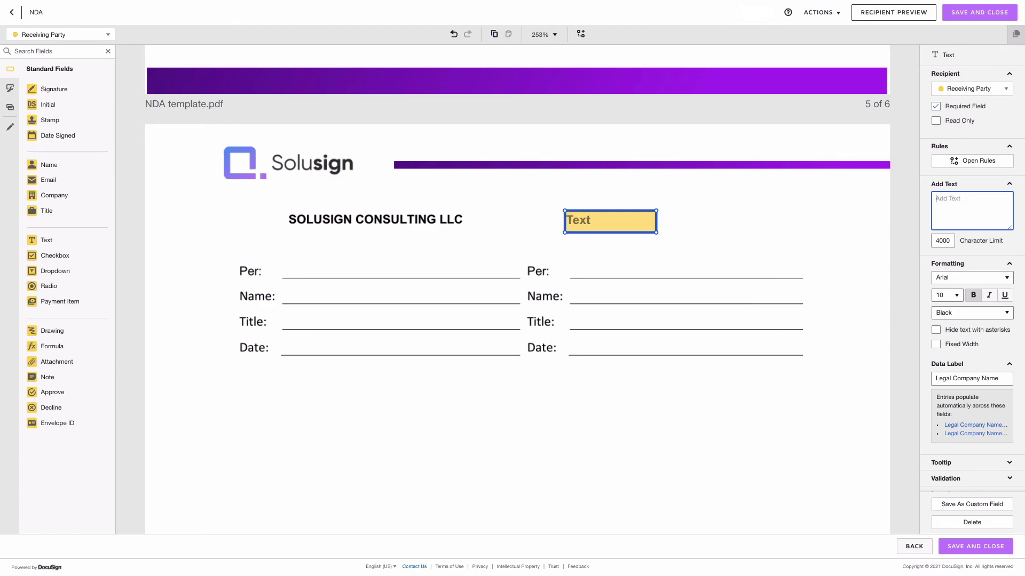
pyautogui.click(745, 278)
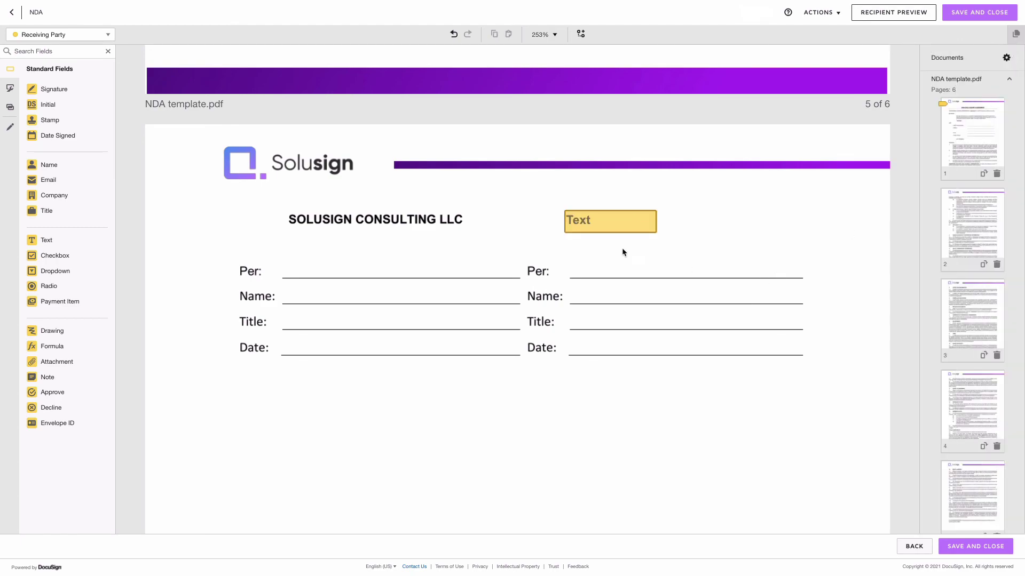
# - Change the six Receiving Party company fields on page 1 from Lucida Console to Arial
pyautogui.scroll(15, 574, 238)
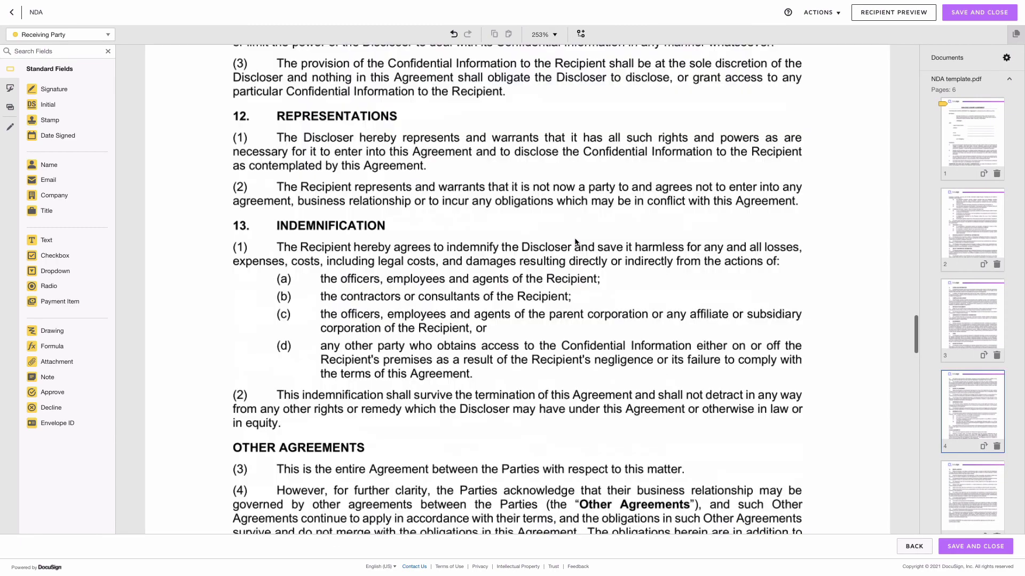
pyautogui.scroll(20, 574, 239)
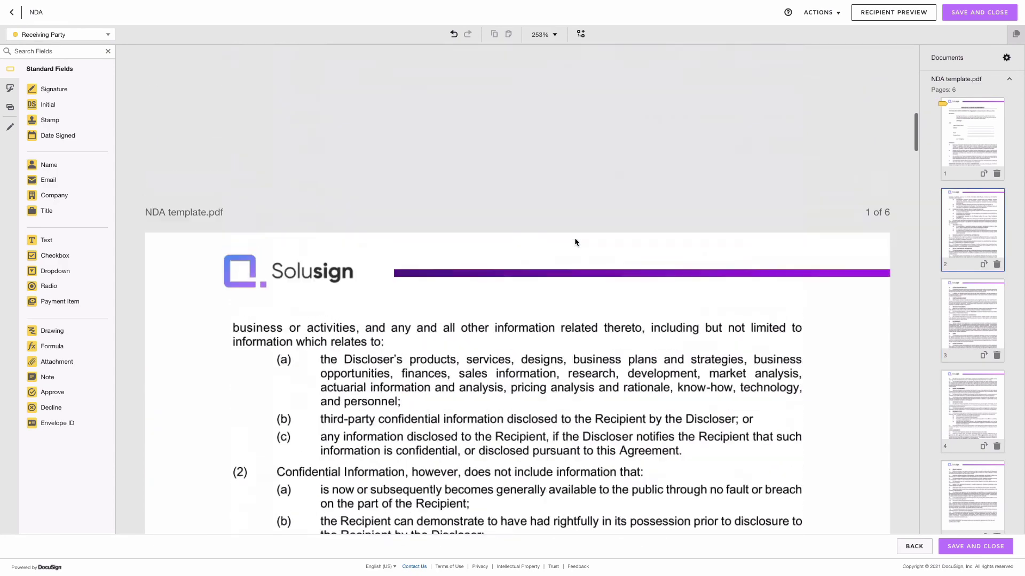
pyautogui.scroll(8, 574, 238)
pyautogui.scroll(-2, 574, 238)
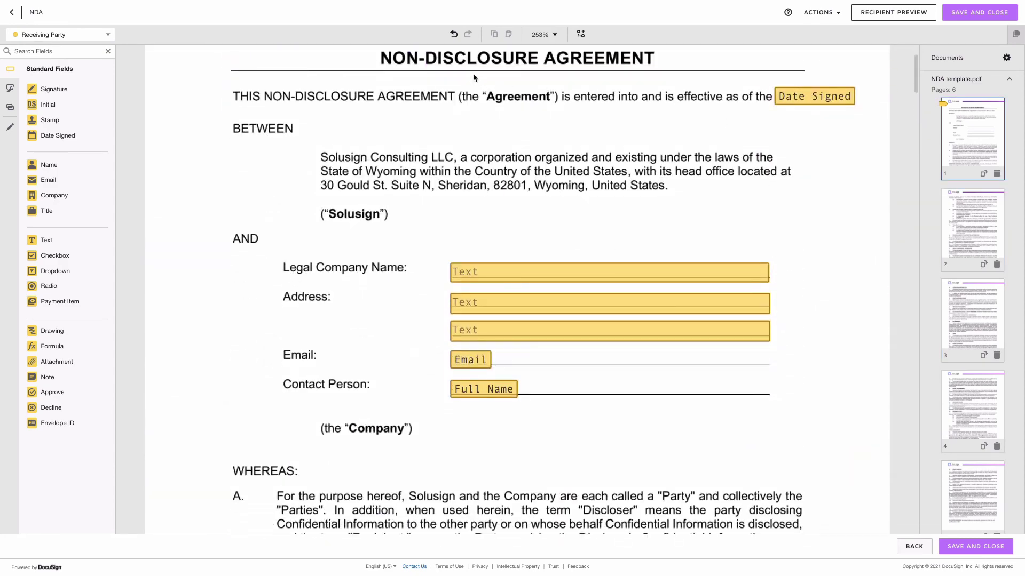
pyautogui.moveTo(473, 73); pyautogui.dragTo(854, 490)
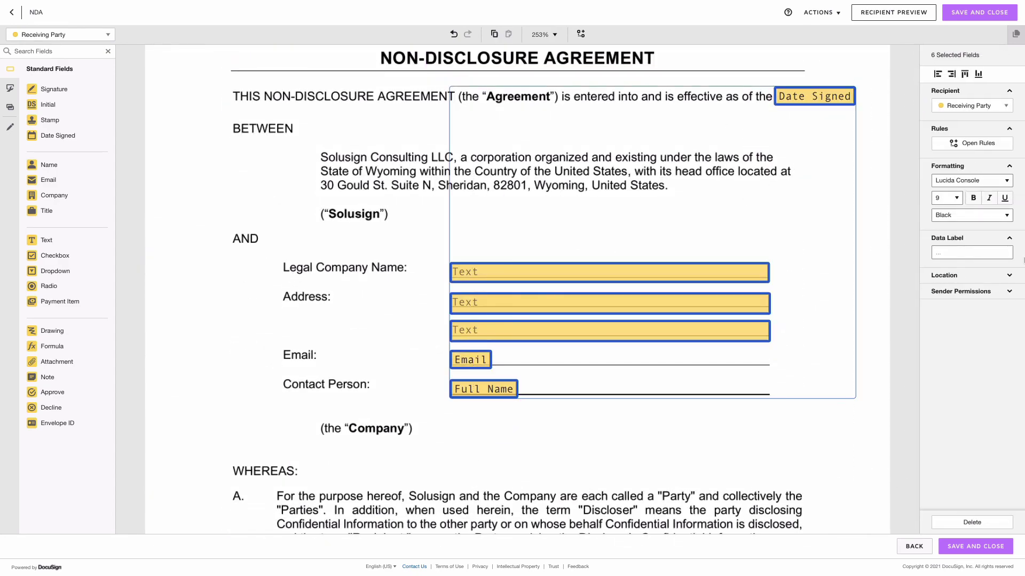
pyautogui.click(953, 185)
pyautogui.click(956, 105)
pyautogui.click(710, 128)
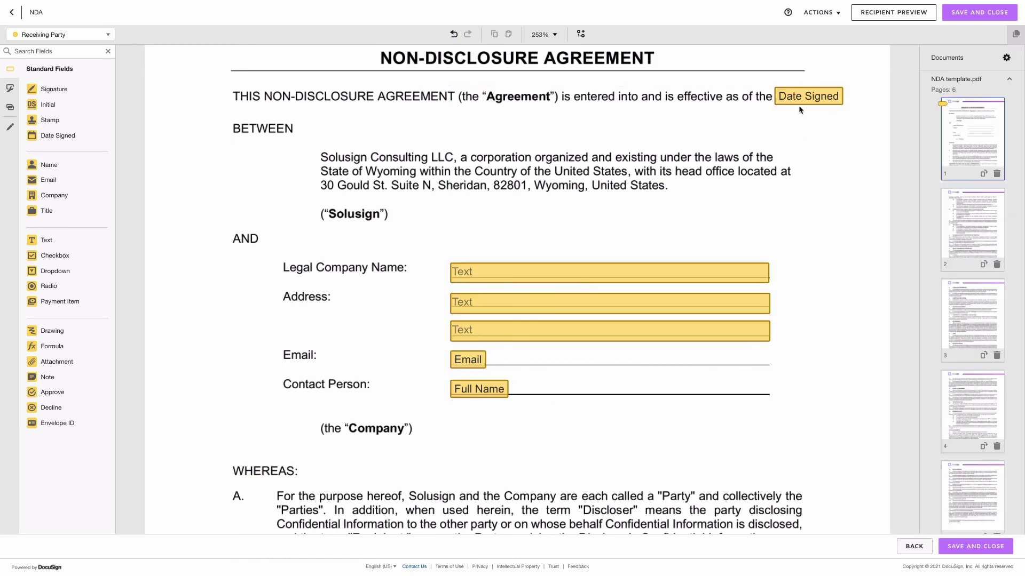
pyautogui.scroll(-20, 174, 245)
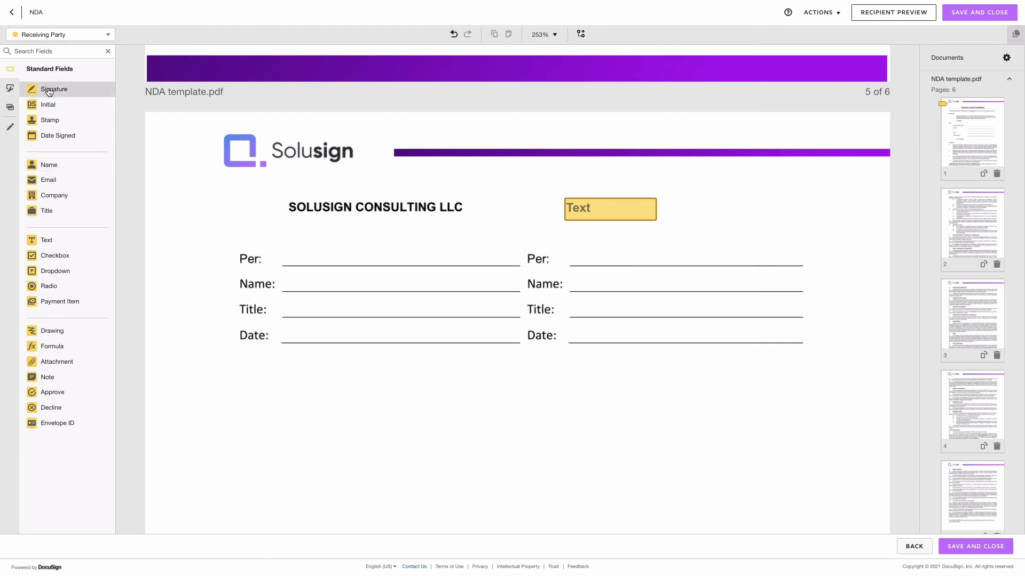
# - Add Signature, Full Name, Title and Date Signed fields on the right lines, left-aligned with the company Text field
pyautogui.moveTo(50, 92)
pyautogui.mouseDown()
pyautogui.moveTo(591, 276)
pyautogui.moveTo(570, 237)
pyautogui.mouseUp()
pyautogui.moveTo(75, 165); pyautogui.dragTo(569, 281)
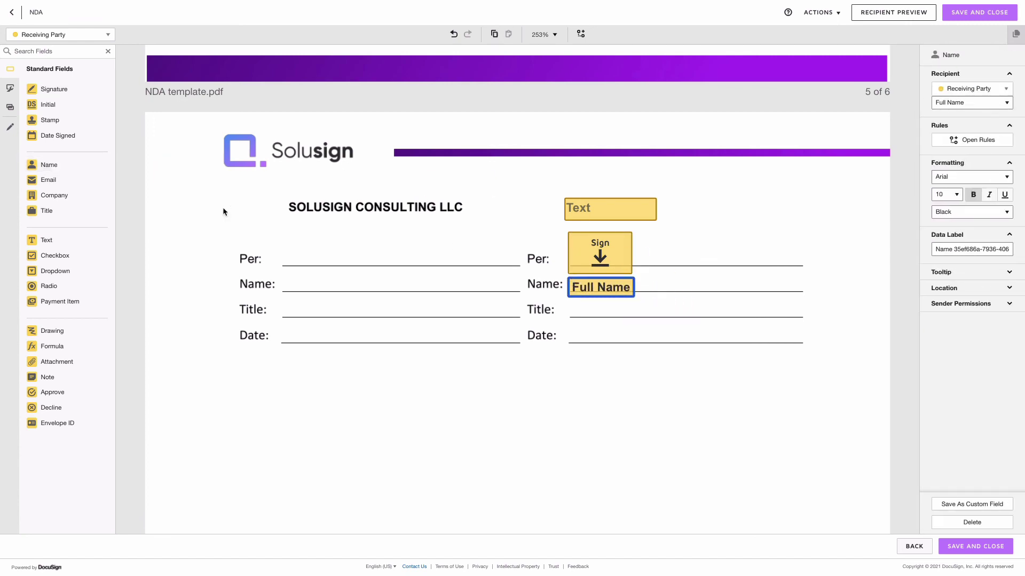
pyautogui.moveTo(46, 210); pyautogui.dragTo(569, 307)
pyautogui.moveTo(64, 137); pyautogui.dragTo(568, 332)
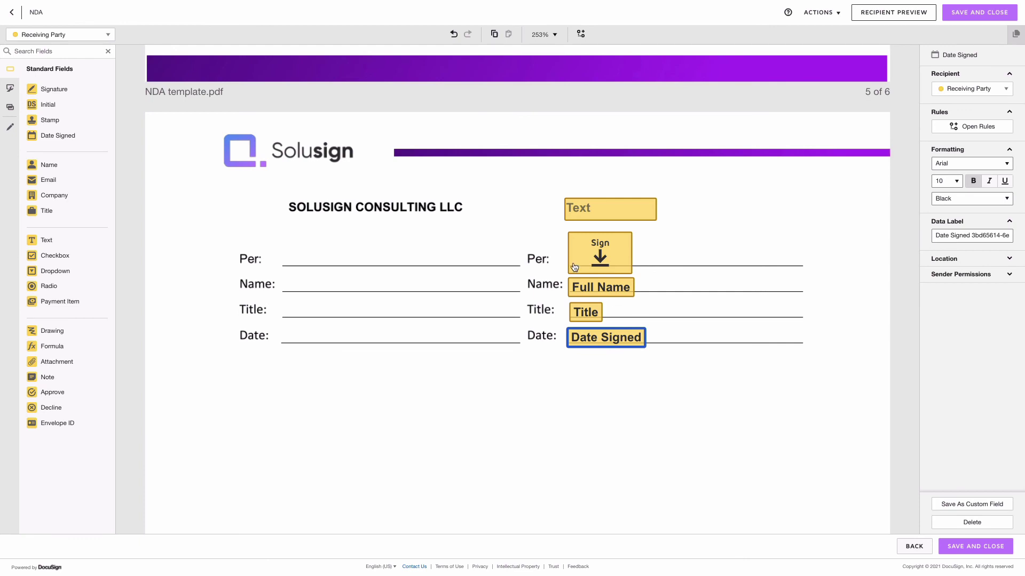
pyautogui.moveTo(636, 380); pyautogui.dragTo(555, 288)
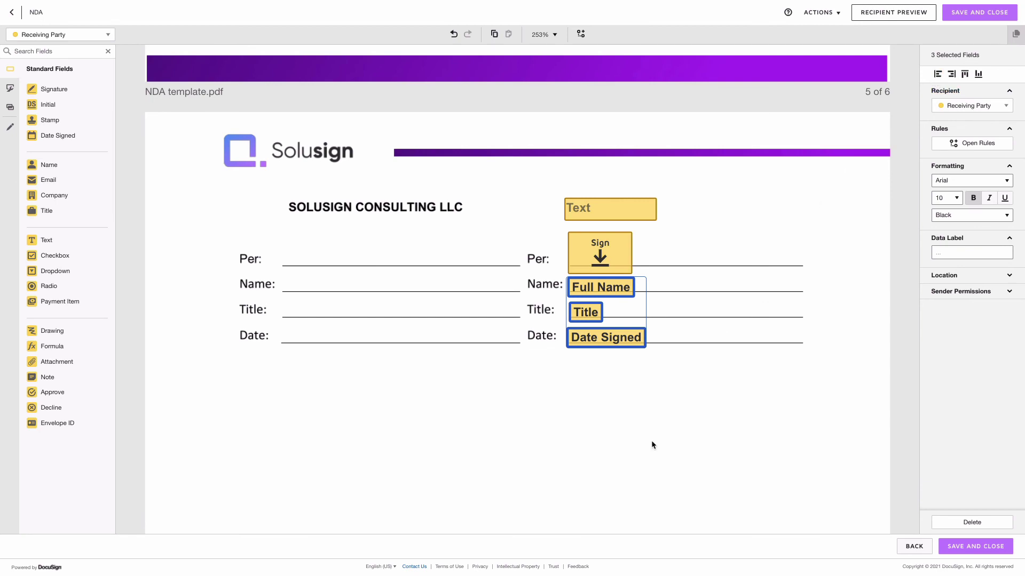
pyautogui.moveTo(652, 445); pyautogui.dragTo(584, 193)
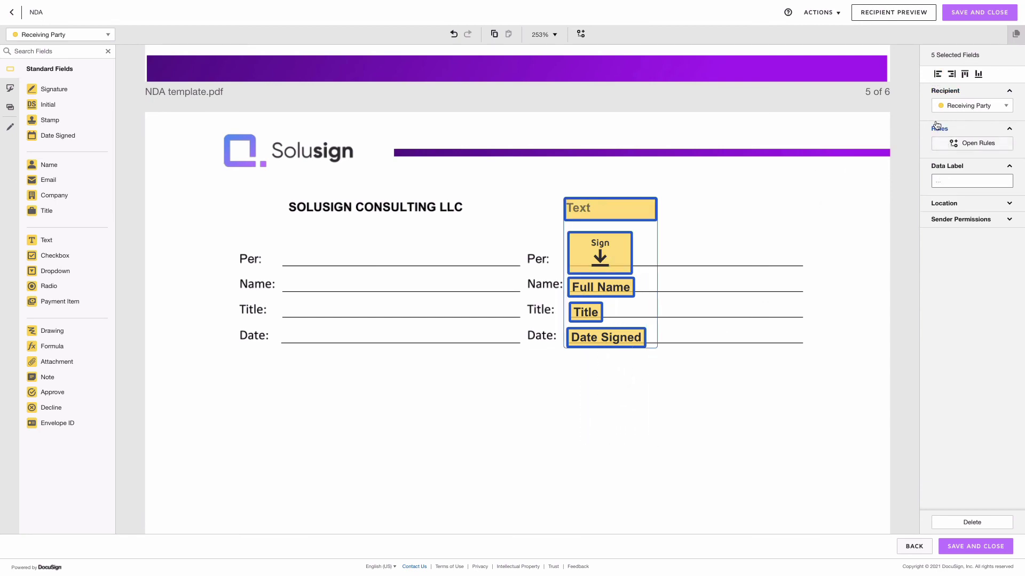
pyautogui.click(938, 74)
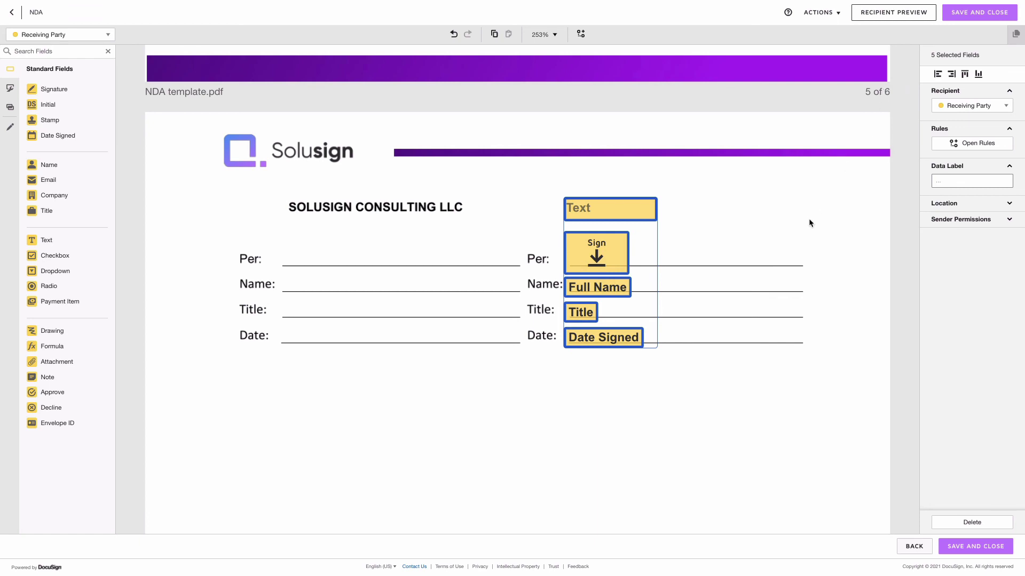
pyautogui.click(663, 362)
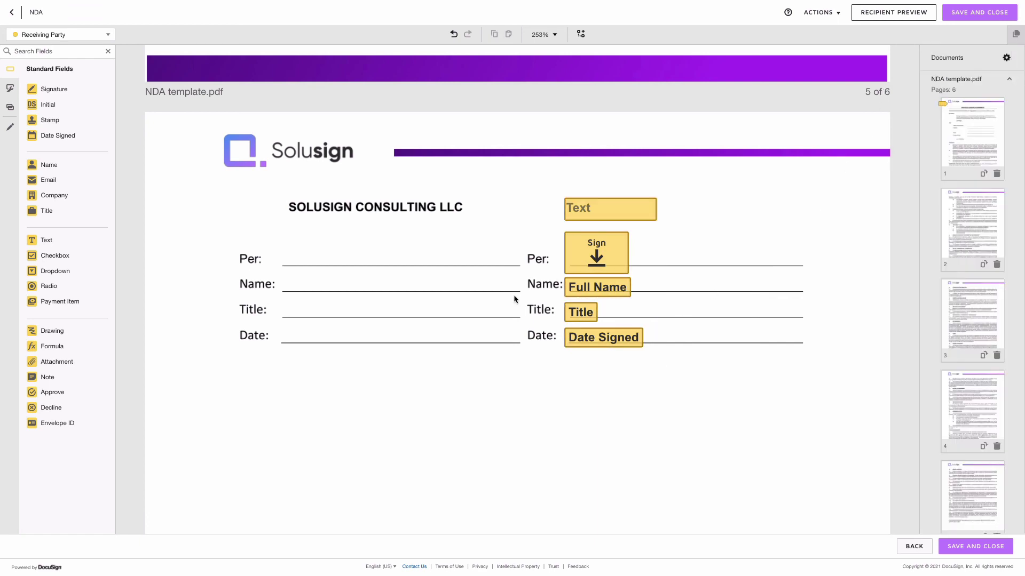
# - Make the right-hand Full Name, Title and Date Signed fields regular, non-bold 9-point text
pyautogui.moveTo(642, 360); pyautogui.dragTo(579, 286)
pyautogui.click(970, 199)
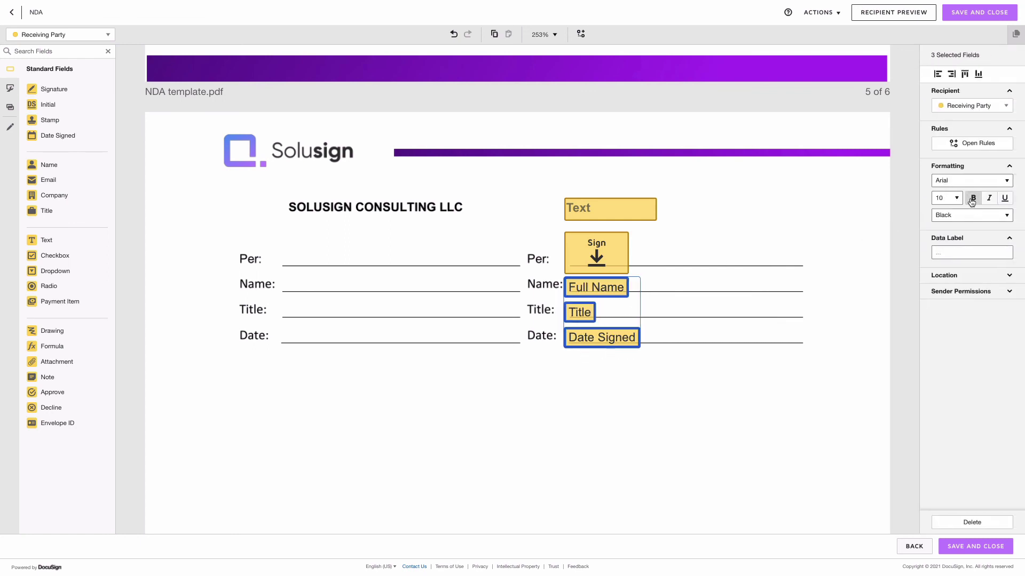
pyautogui.click(947, 198)
pyautogui.click(941, 187)
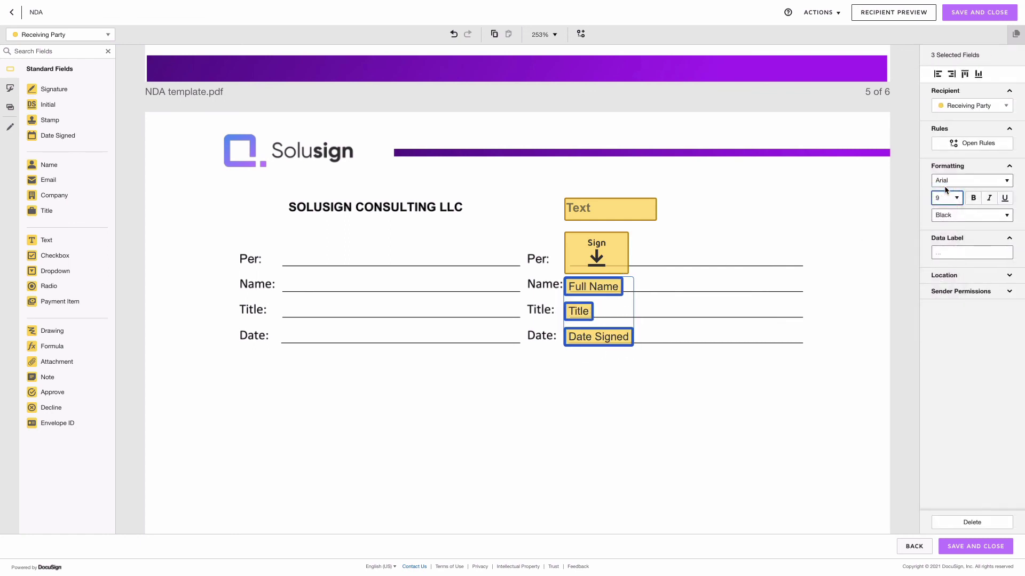
pyautogui.click(675, 338)
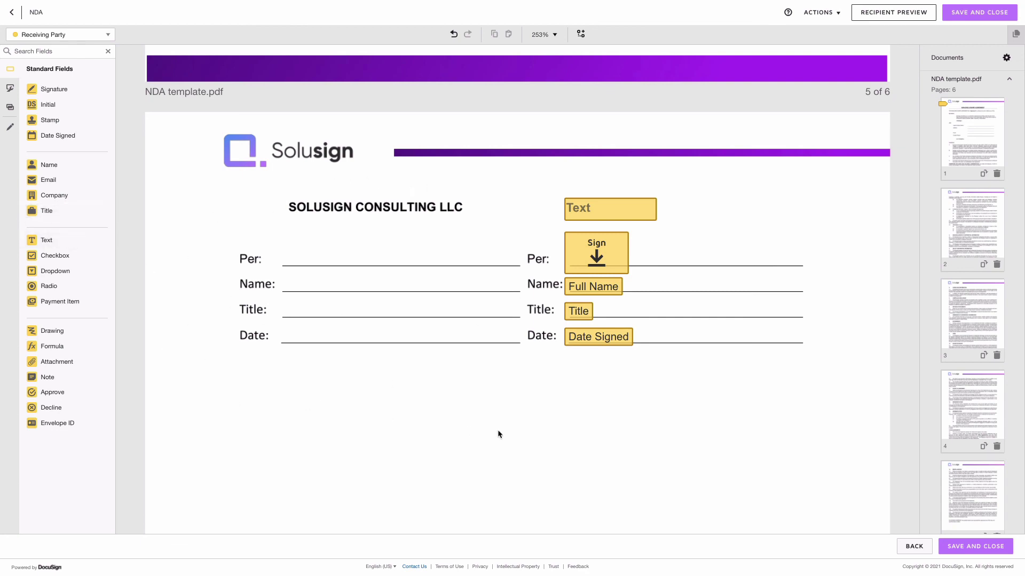
# - Copy the four right-hand signer fields onto the left lines and assign them to the other signer
pyautogui.moveTo(683, 381); pyautogui.dragTo(566, 245)
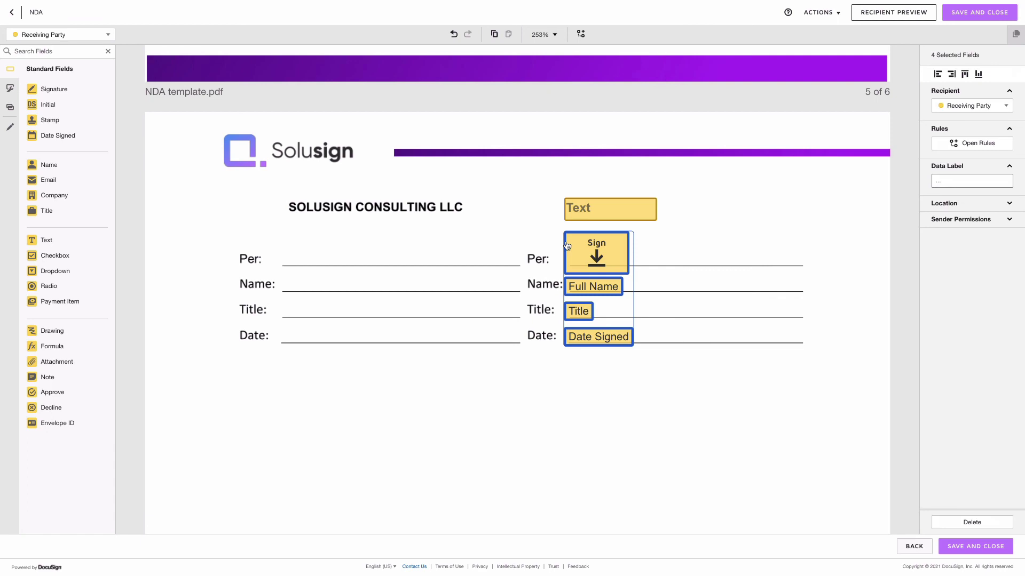
pyautogui.hotkey('ctrl', 'c')
pyautogui.hotkey('ctrl', 'v')
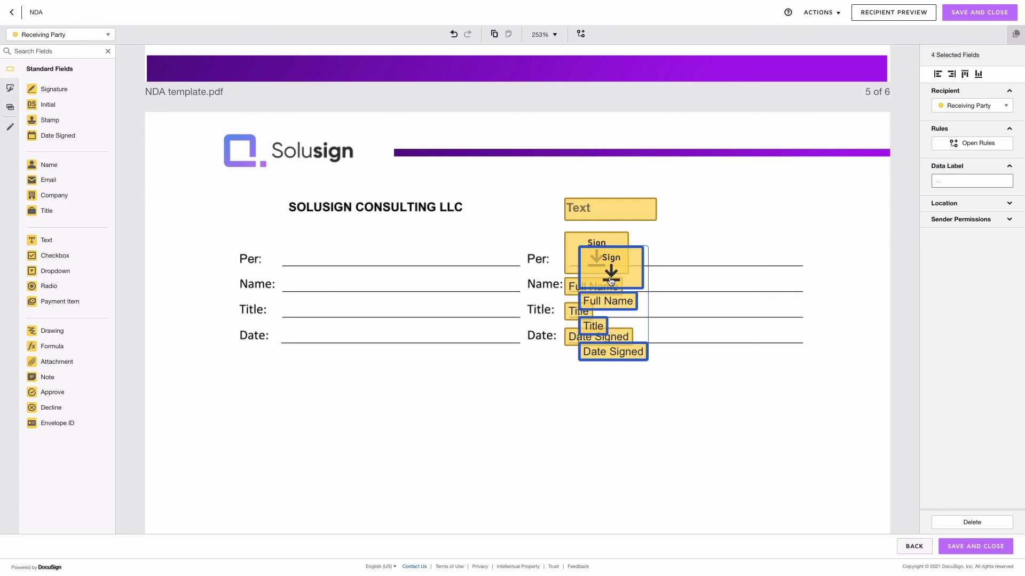
pyautogui.moveTo(612, 281); pyautogui.dragTo(356, 262)
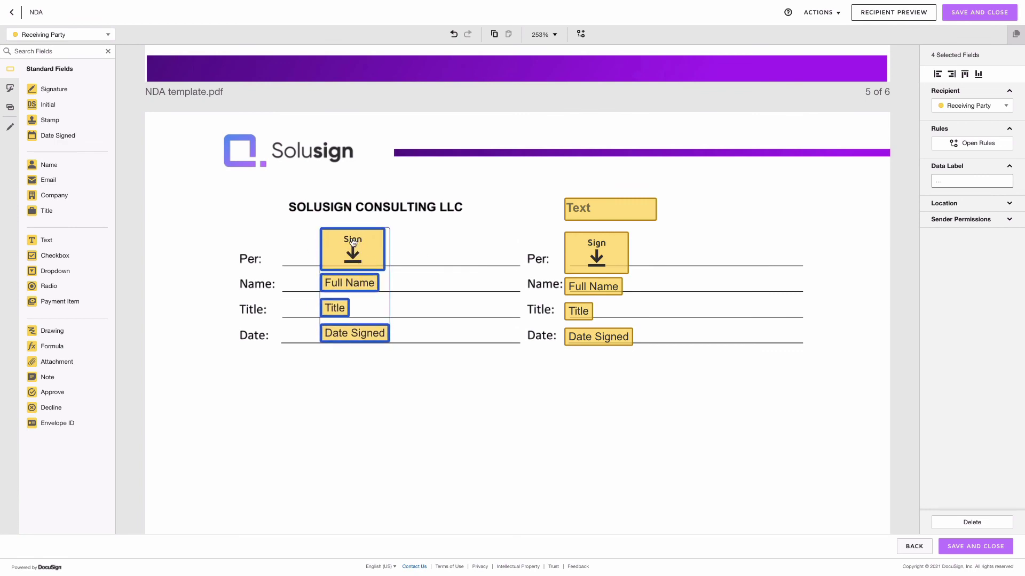
pyautogui.click(951, 107)
pyautogui.click(959, 137)
pyautogui.moveTo(357, 253); pyautogui.dragTo(316, 252)
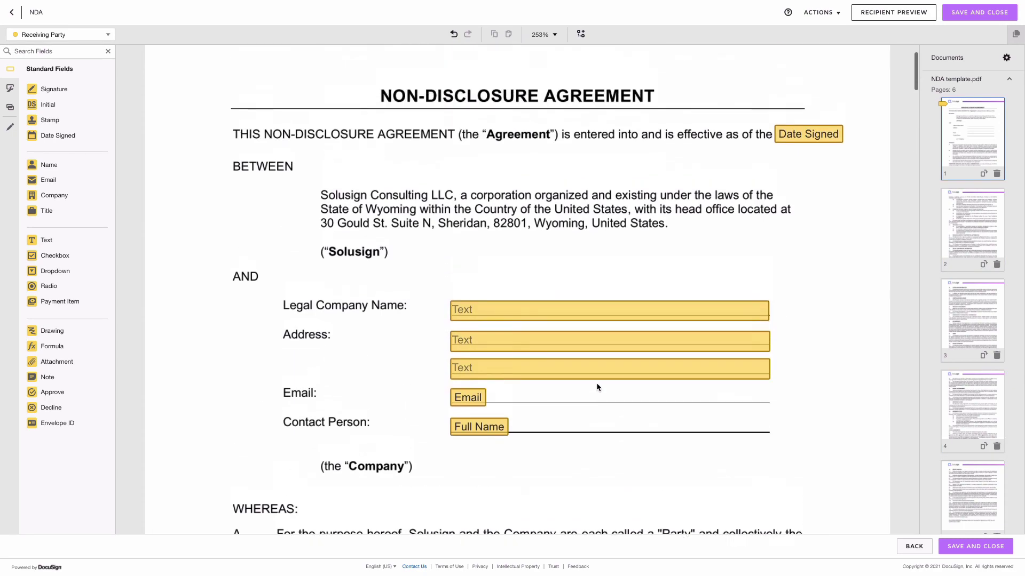
pyautogui.scroll(2, 740, 456)
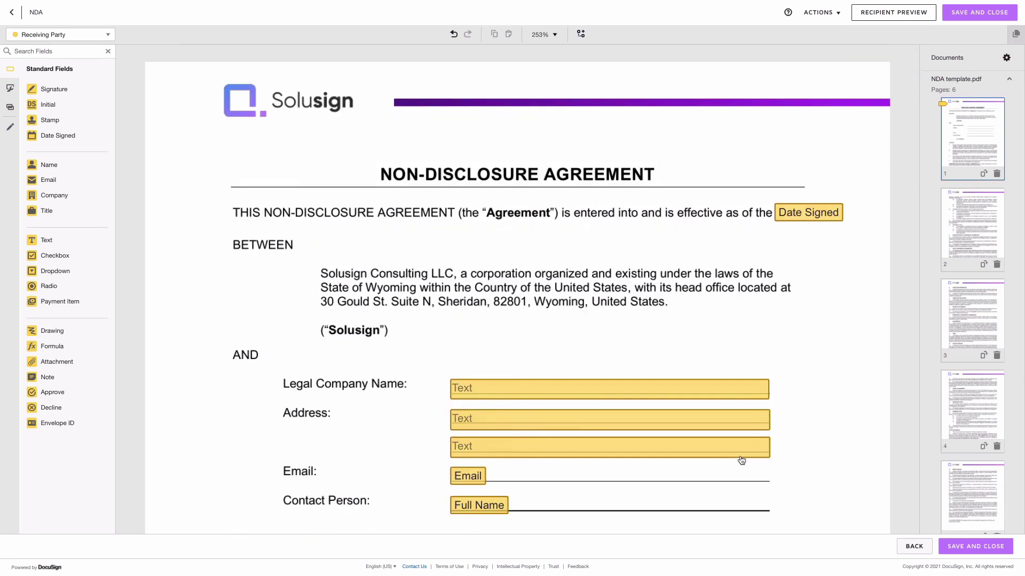
pyautogui.scroll(-20, 740, 460)
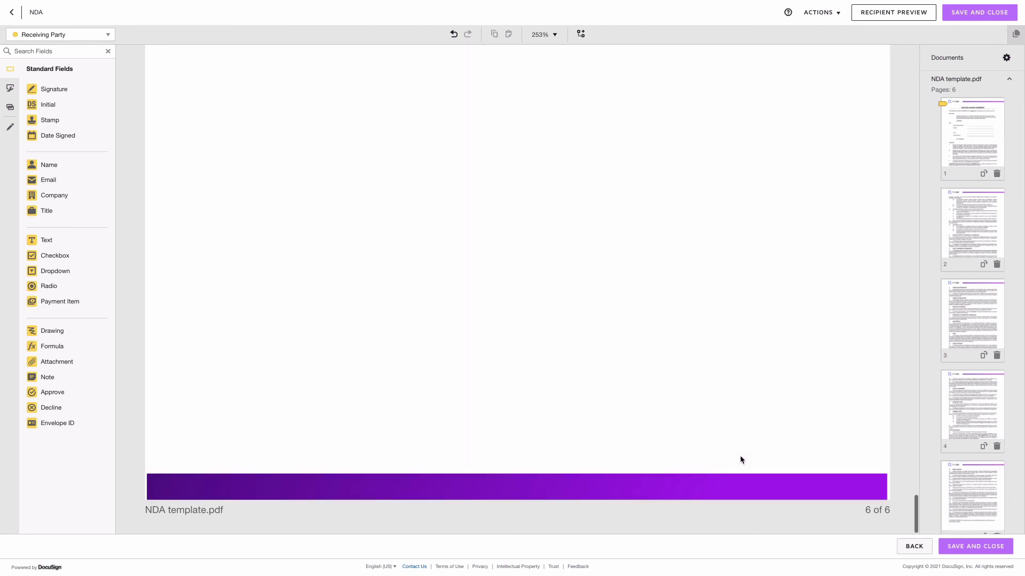